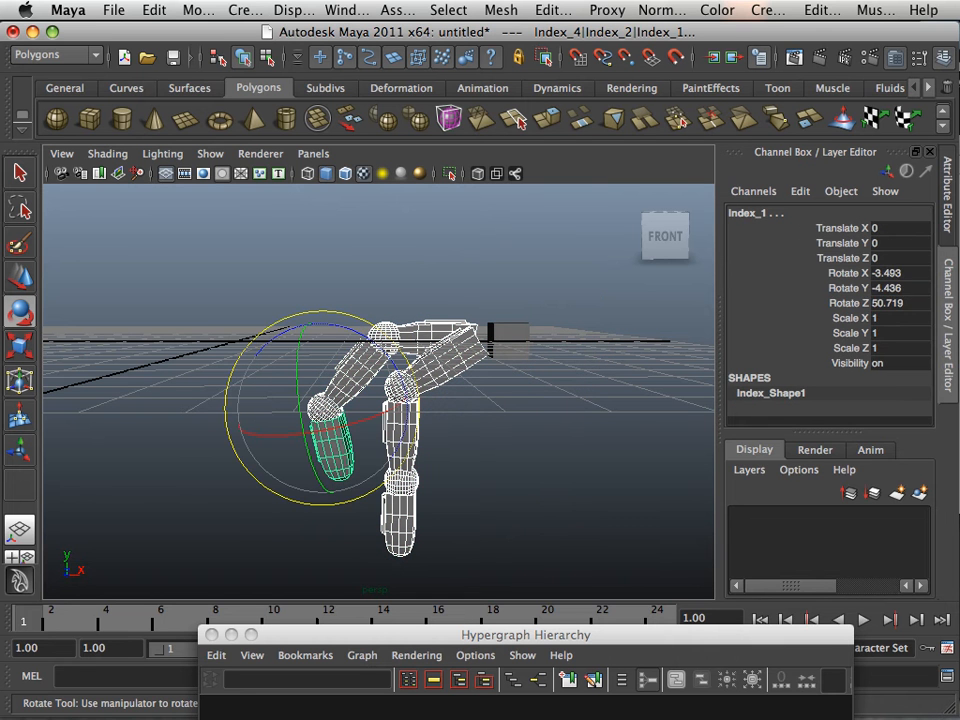
# Reset Rotate X, Y and Z of the selected finger segments to 0 and clear the selection
pyautogui.moveTo(899, 273); pyautogui.dragTo(899, 303)
pyautogui.write('0')
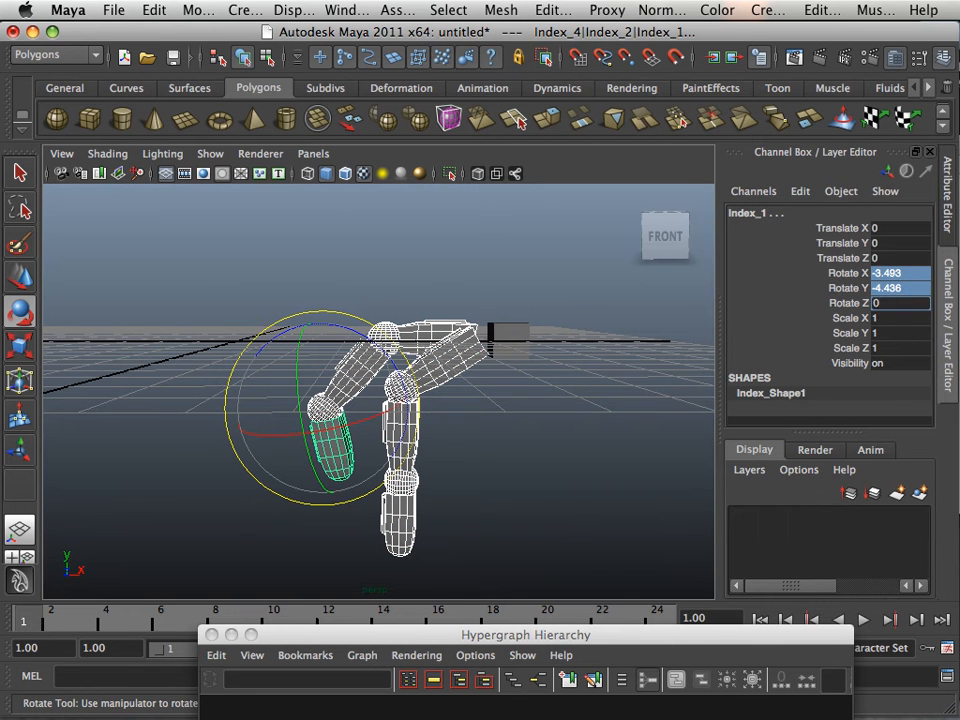
pyautogui.press('Return')
pyautogui.click(560, 260)
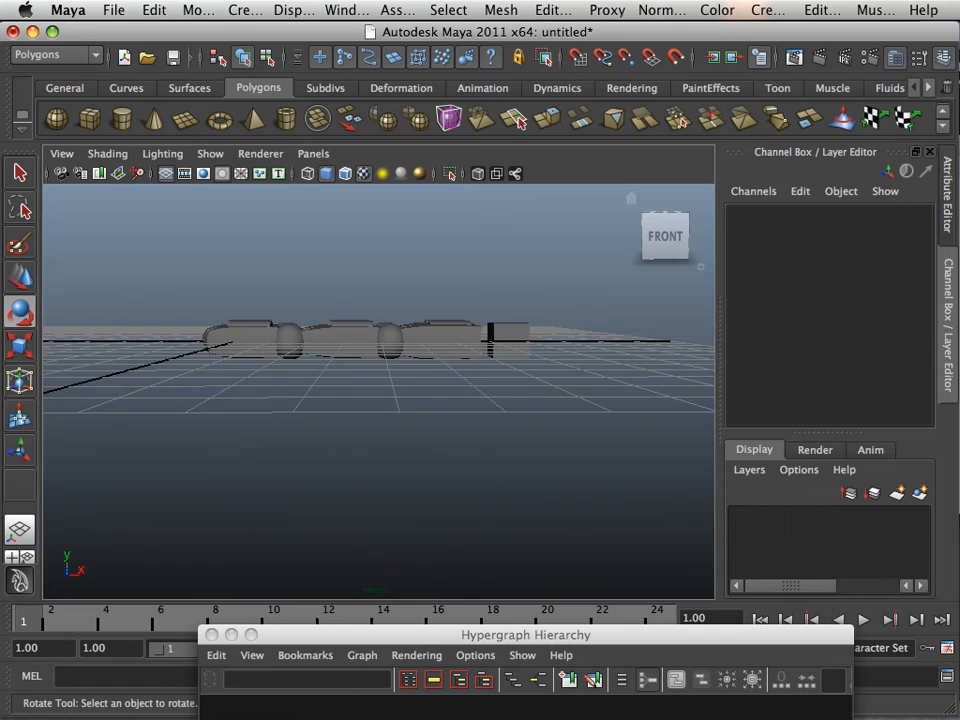
# Examine the straightened fingers from several angles and select the cube at their base to view its hierarchy
pyautogui.keyDown('alt'); pyautogui.moveTo(560, 260); pyautogui.dragTo(590, 365); pyautogui.keyUp('alt')
pyautogui.keyDown('alt'); pyautogui.moveTo(590, 365); pyautogui.dragTo(670, 375, button='right'); pyautogui.keyUp('alt')
pyautogui.keyDown('alt'); pyautogui.moveTo(440, 440); pyautogui.dragTo(480, 442, button='right'); pyautogui.keyUp('alt')
pyautogui.keyDown('alt'); pyautogui.moveTo(480, 442); pyautogui.dragTo(540, 440, button='middle'); pyautogui.keyUp('alt')
pyautogui.keyDown('alt'); pyautogui.moveTo(540, 440); pyautogui.dragTo(528, 375); pyautogui.keyUp('alt')
pyautogui.click(548, 398)
pyautogui.keyDown('alt'); pyautogui.moveTo(548, 400); pyautogui.dragTo(489, 397, button='middle'); pyautogui.keyUp('alt')
pyautogui.keyDown('alt'); pyautogui.moveTo(489, 397); pyautogui.dragTo(422, 397, button='right'); pyautogui.keyUp('alt')
pyautogui.keyDown('alt'); pyautogui.moveTo(422, 397); pyautogui.dragTo(420, 425, button='middle'); pyautogui.keyUp('alt')
pyautogui.keyDown('alt'); pyautogui.moveTo(420, 425); pyautogui.dragTo(394, 425, button='right'); pyautogui.keyUp('alt')
pyautogui.moveTo(394, 425)
pyautogui.keyDown('alt'); pyautogui.mouseDown()
pyautogui.moveTo(326, 455)
pyautogui.moveTo(182, 455)
pyautogui.moveTo(408, 432)
pyautogui.mouseUp(); pyautogui.keyUp('alt')
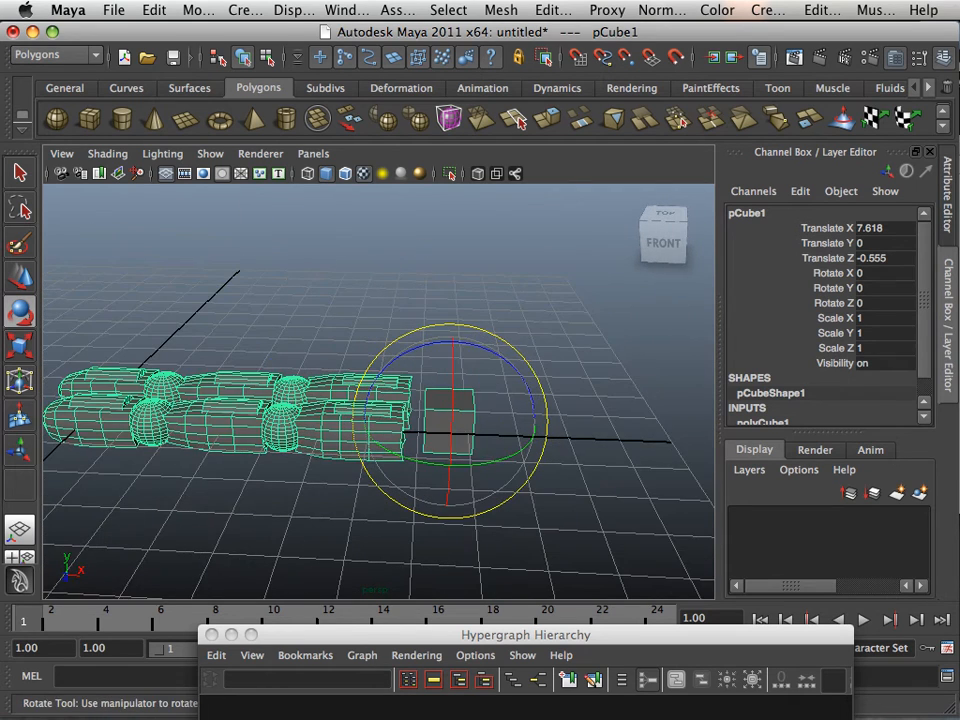
pyautogui.keyDown('alt'); pyautogui.moveTo(408, 432); pyautogui.dragTo(397, 435, button='middle'); pyautogui.keyUp('alt')
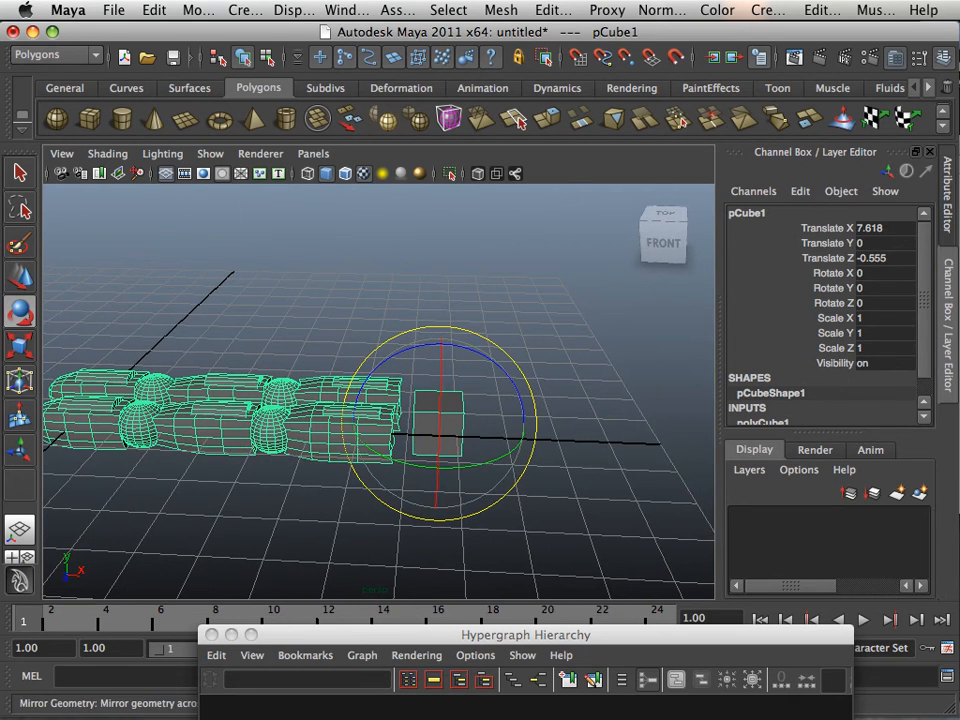
# Create a locator in the scene
pyautogui.click(55, 55)
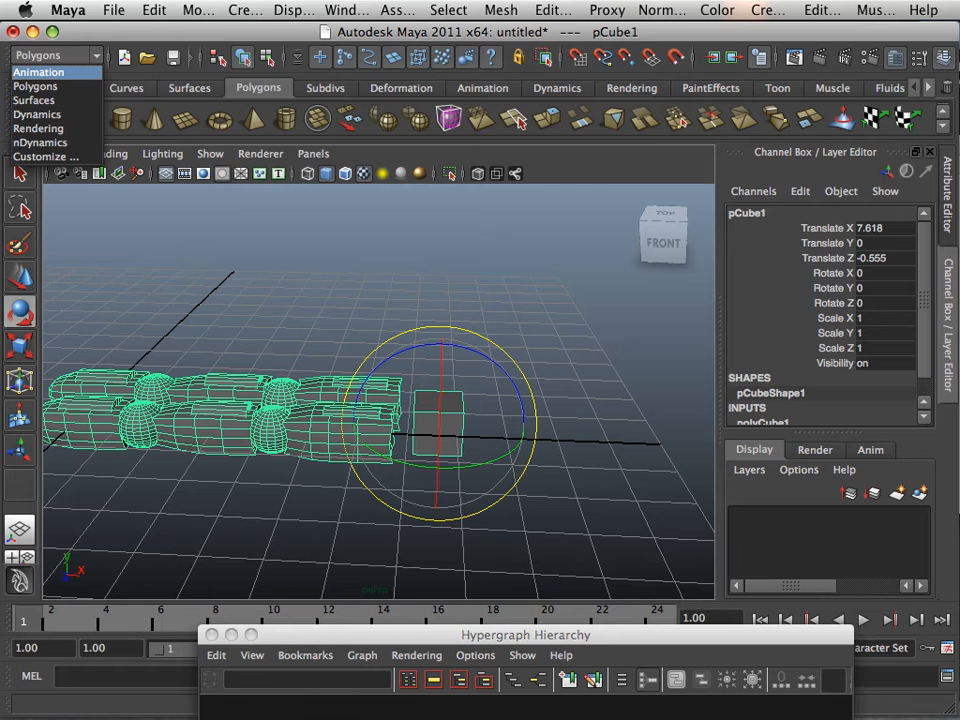
pyautogui.click(245, 10)
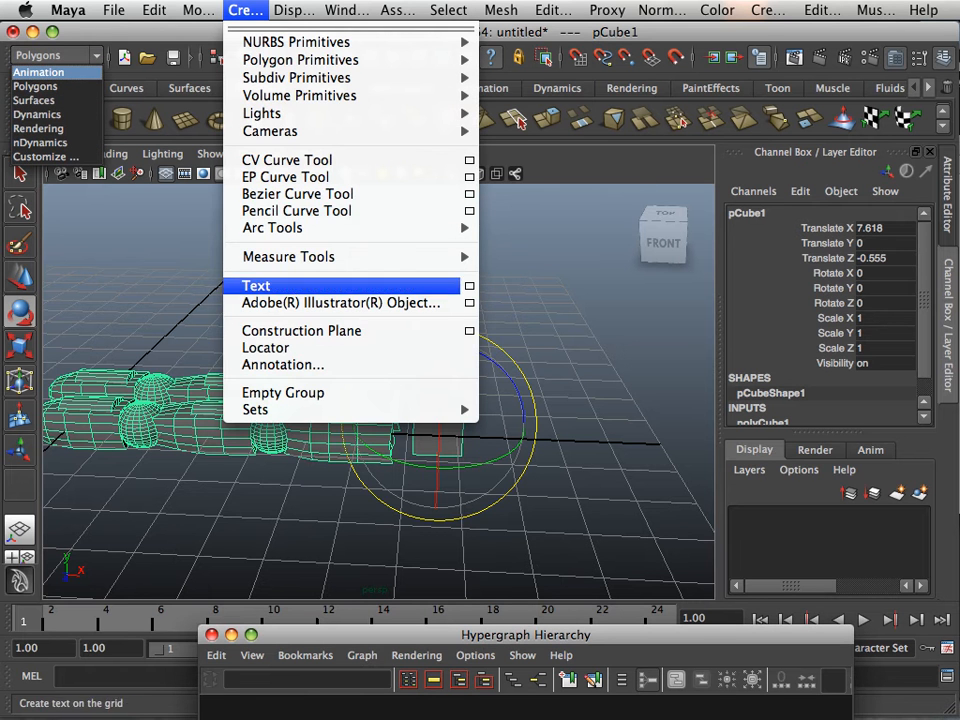
pyautogui.click(265, 347)
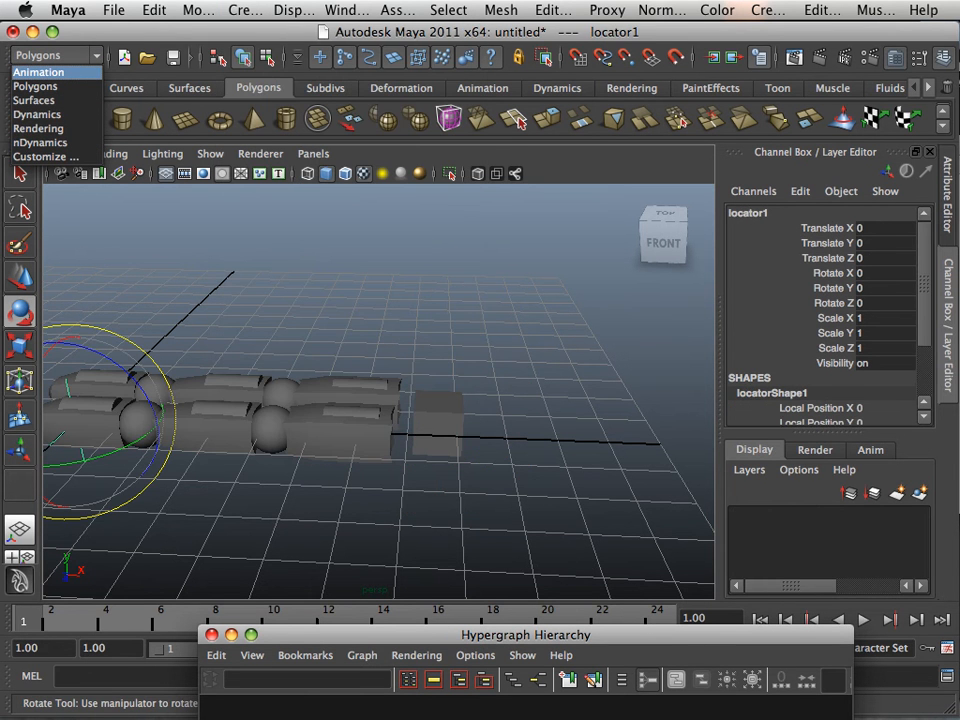
# Move the locator just beyond the cube at the fingers' base, to about X 8.304 and Z -0.602
pyautogui.click(20, 277)
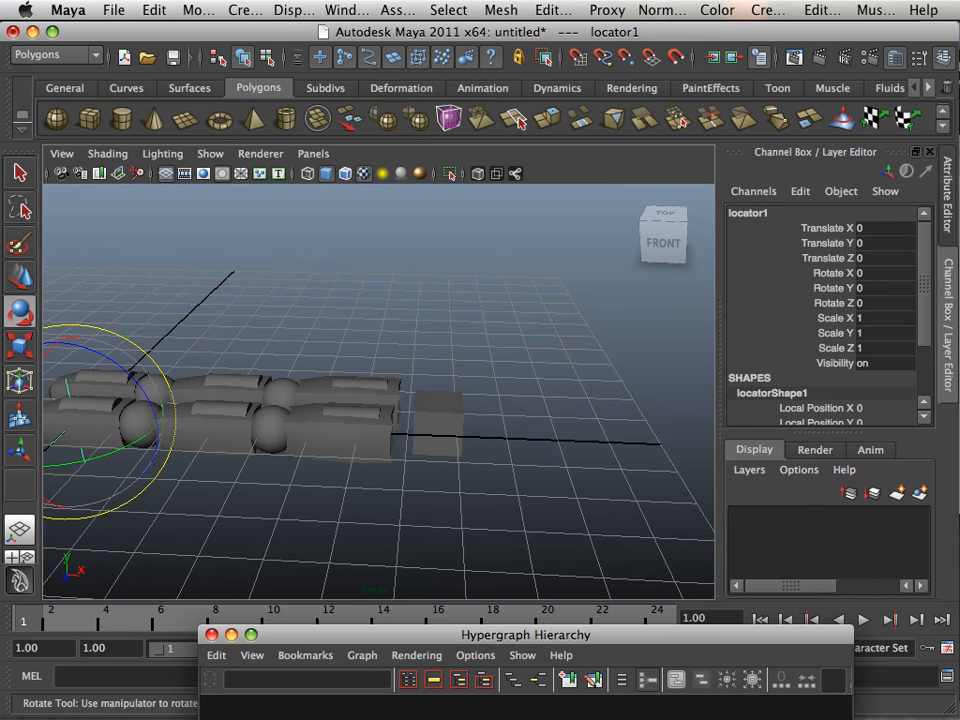
pyautogui.scroll(-3, 378, 392)
pyautogui.press('w')
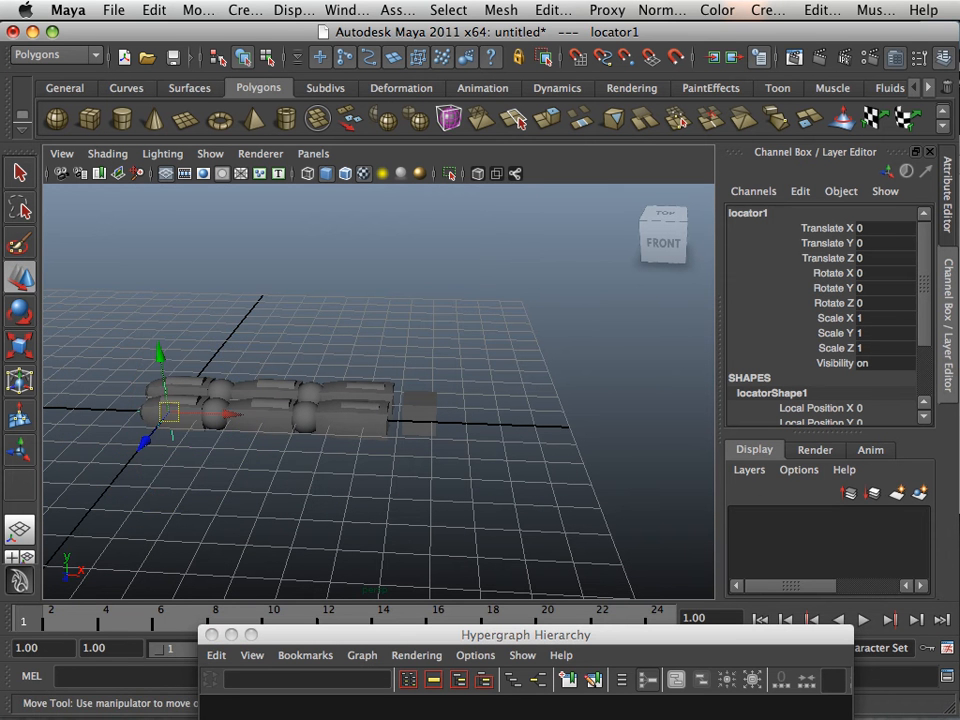
pyautogui.moveTo(233, 414); pyautogui.dragTo(385, 436)
pyautogui.scroll(4, 385, 430)
pyautogui.moveTo(284, 497); pyautogui.dragTo(321, 484)
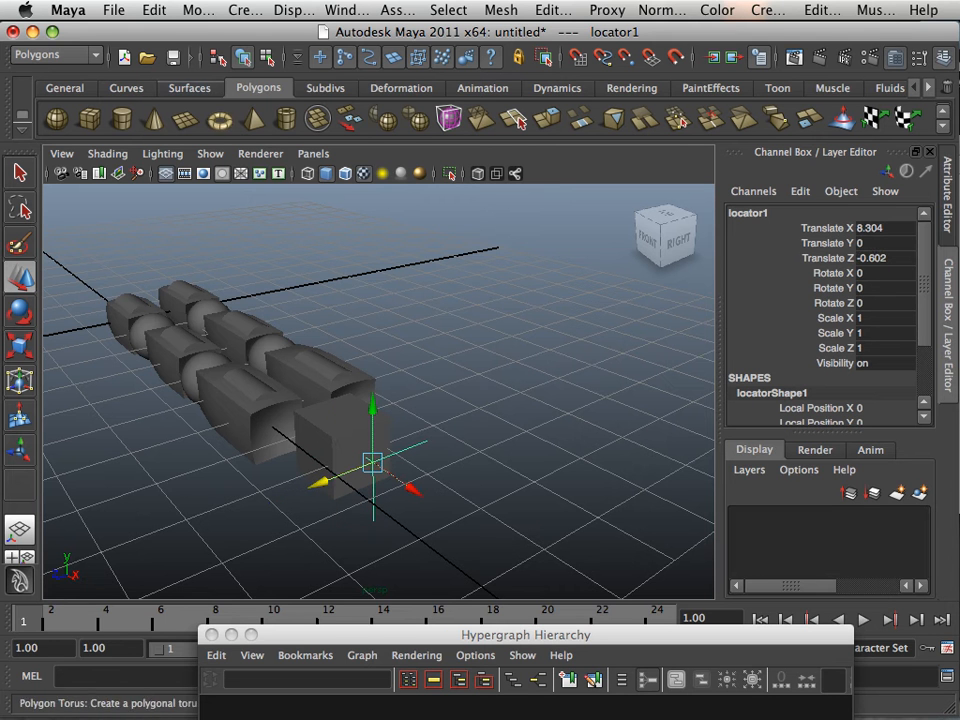
# Reselect the locator and move it along X into the cube's centre, to about X 7.623
pyautogui.click(245, 10)
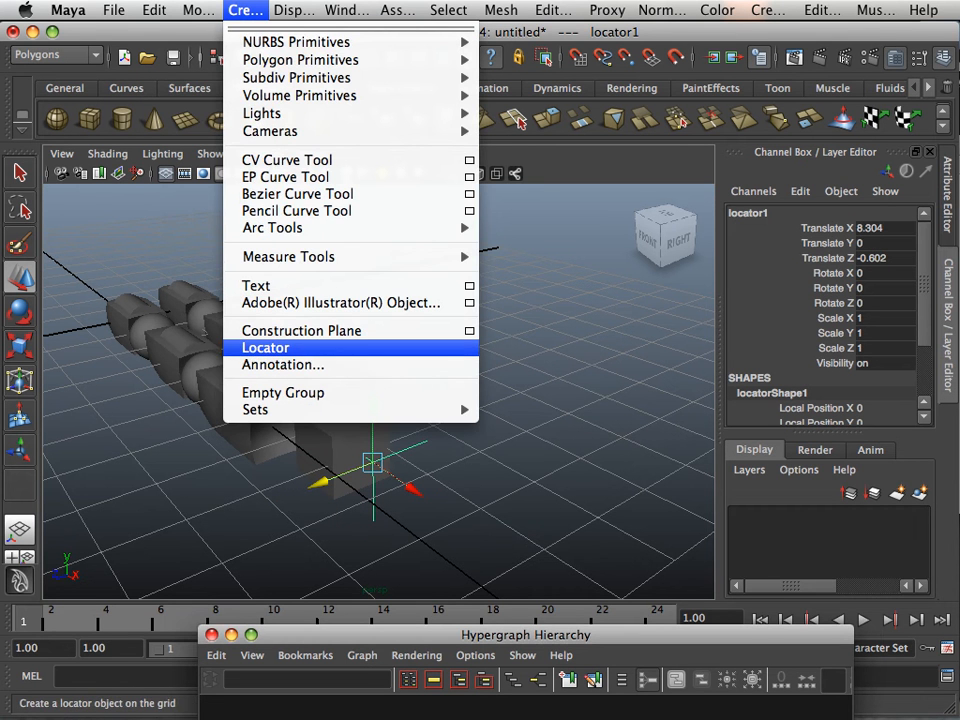
pyautogui.click(345, 450)
pyautogui.keyDown('alt'); pyautogui.moveTo(345, 450); pyautogui.dragTo(508, 440); pyautogui.keyUp('alt')
pyautogui.keyDown('alt'); pyautogui.moveTo(508, 440); pyautogui.dragTo(336, 434, button='middle'); pyautogui.keyUp('alt')
pyautogui.click(400, 350)
pyautogui.click(333, 430)
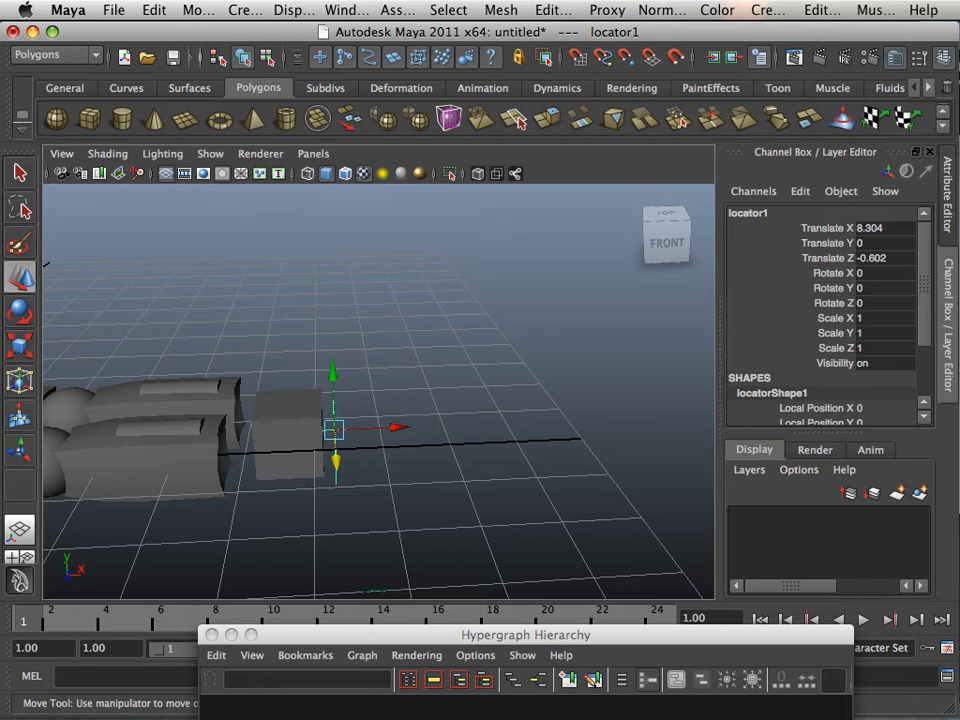
pyautogui.keyDown('alt'); pyautogui.moveTo(400, 428); pyautogui.dragTo(338, 419); pyautogui.keyUp('alt')
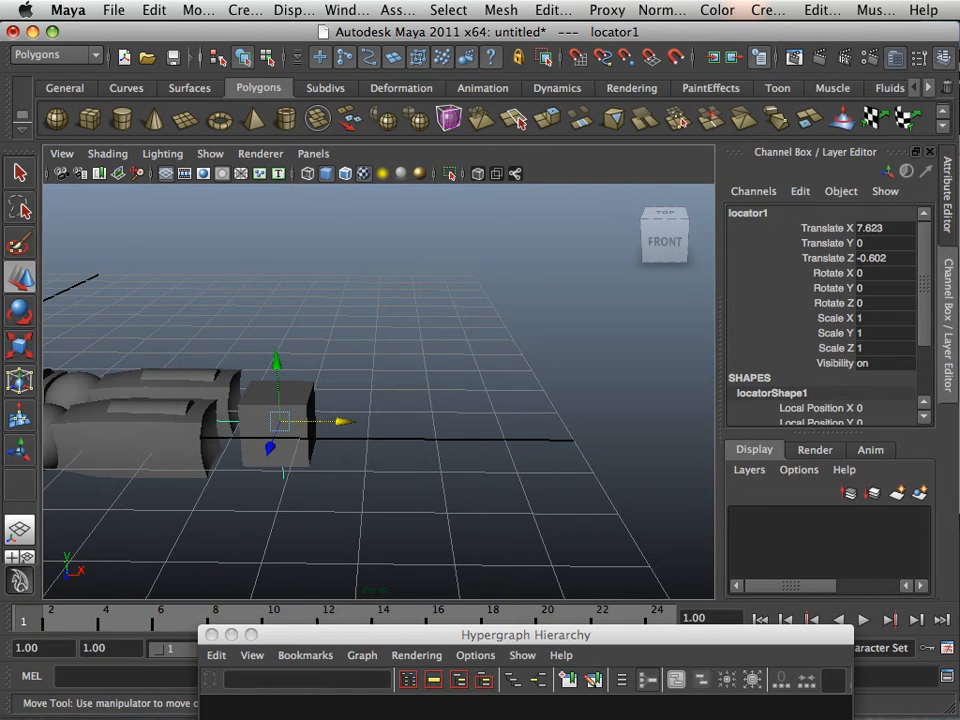
# Parent the locator to the cube at the base of the fingers
pyautogui.keyDown('shift'); pyautogui.click(298, 402); pyautogui.keyUp('shift')
pyautogui.press('p')
pyautogui.press('Up')
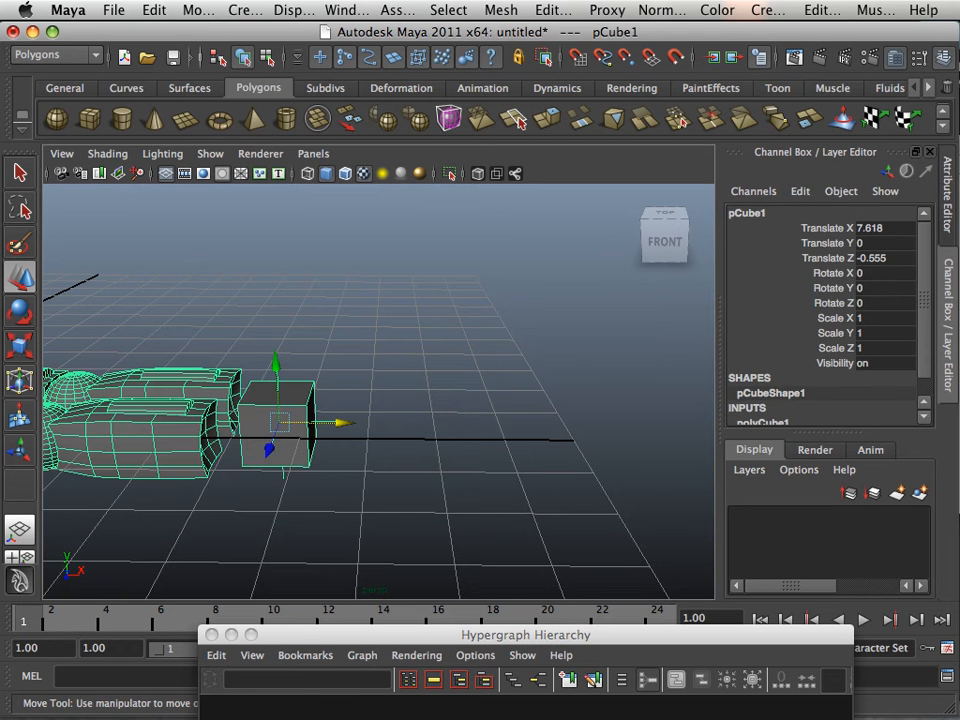
# Test the parenting by moving the cube along X, undo the move, and check the locator's parent
pyautogui.moveTo(343, 423); pyautogui.dragTo(420, 424)
pyautogui.press('super+z')
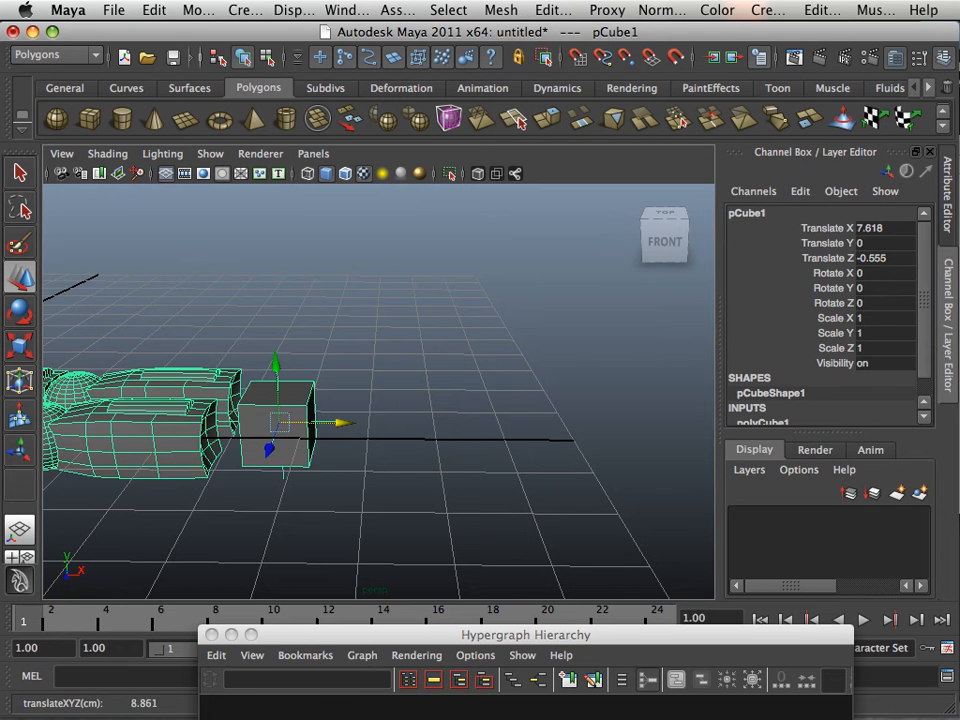
pyautogui.click(430, 350)
pyautogui.click(332, 421)
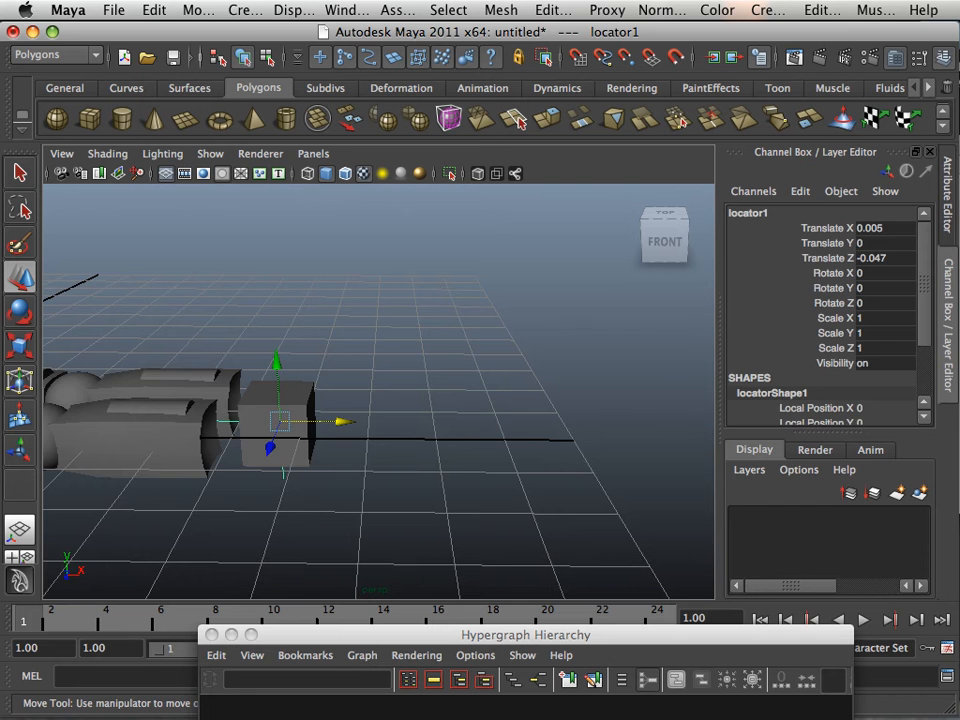
pyautogui.press('Up')
pyautogui.click(430, 350)
pyautogui.keyDown('alt'); pyautogui.moveTo(400, 350); pyautogui.dragTo(515, 357, button='middle'); pyautogui.keyUp('alt')
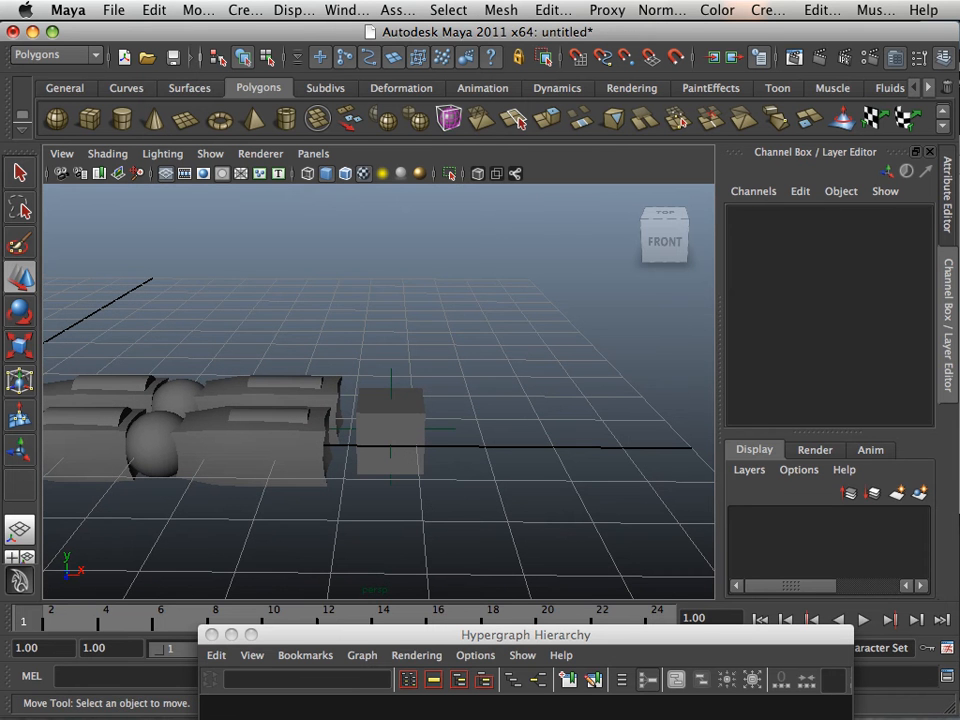
# Start a new attribute on the locator with the long name Hand
pyautogui.click(391, 380)
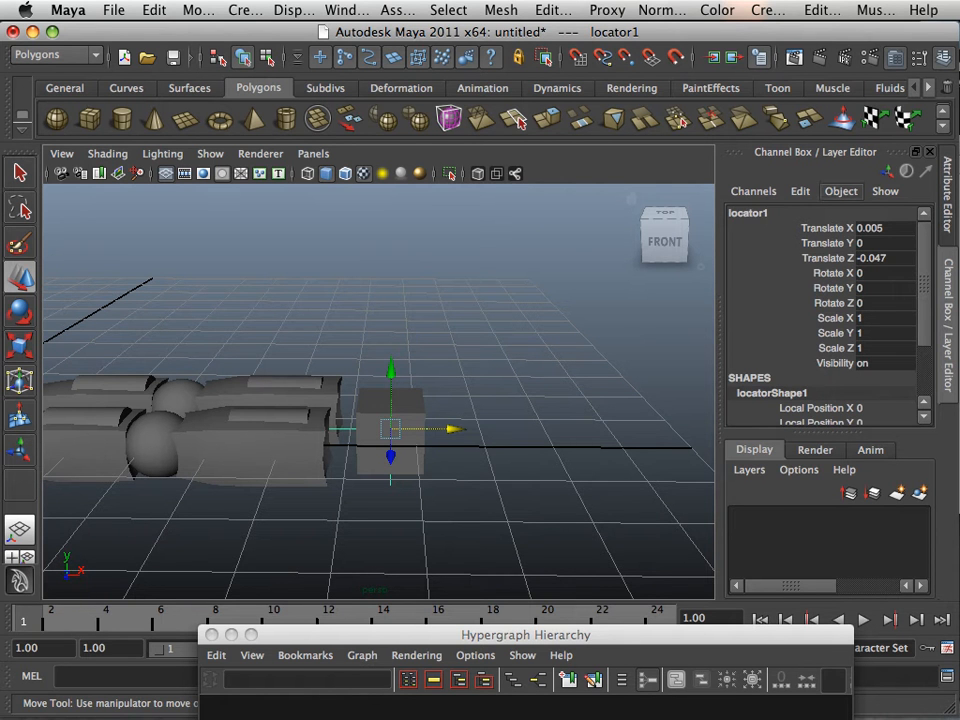
pyautogui.click(800, 191)
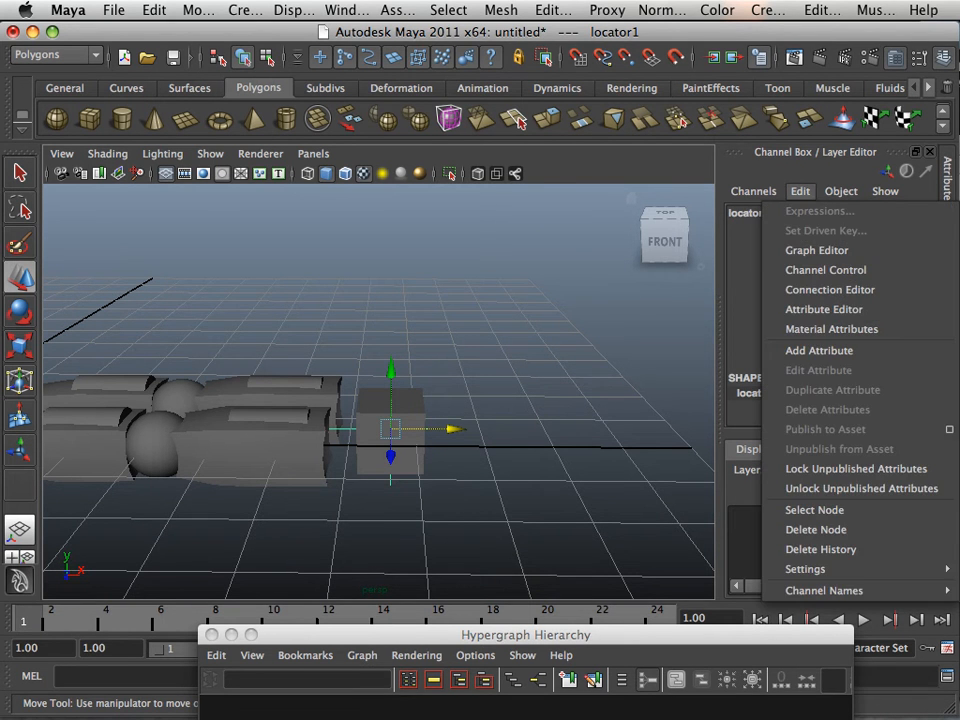
pyautogui.moveTo(841, 191)
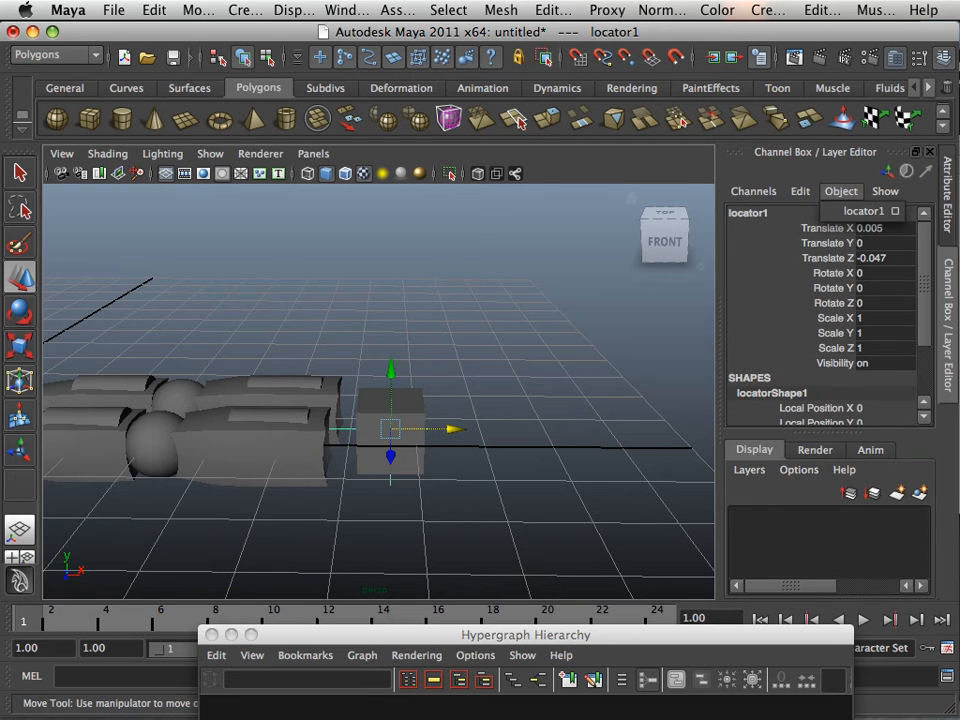
pyautogui.moveTo(800, 191)
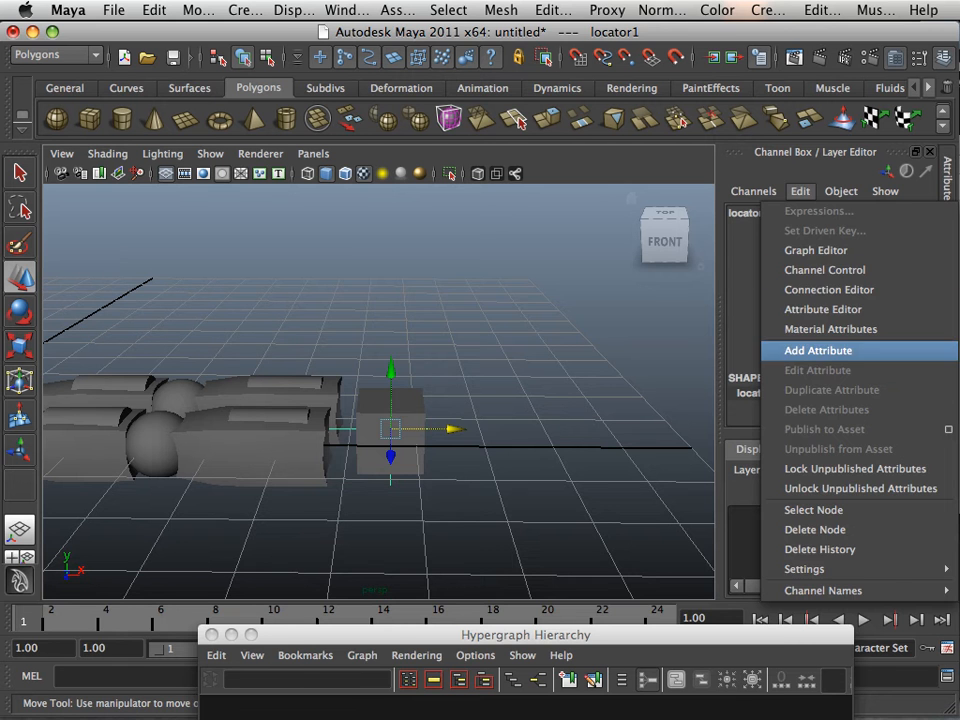
pyautogui.click(818, 350)
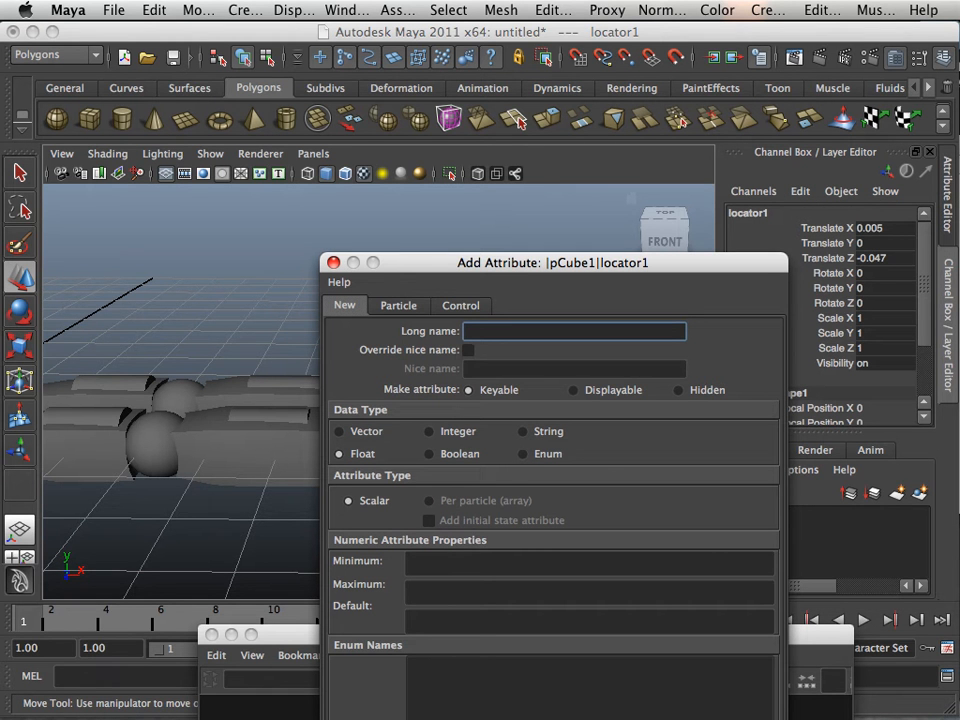
pyautogui.write('Hand')
# Give the Hand attribute a minimum of 1, a maximum of 10 and a default of 1, and add it to the locator
pyautogui.click(428, 564)
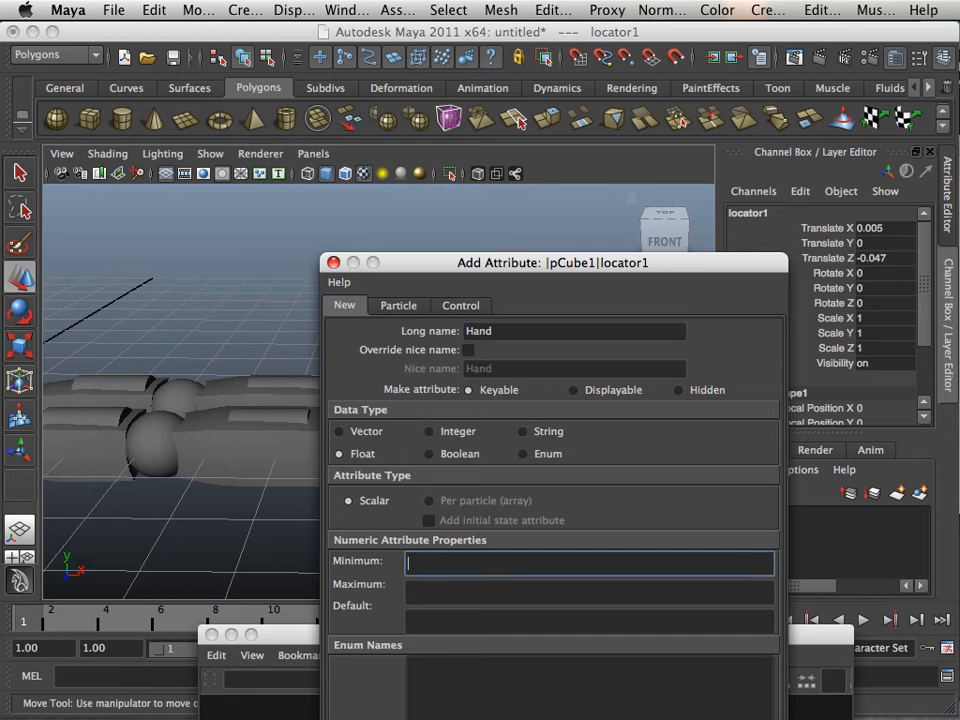
pyautogui.write('1')
pyautogui.press('Tab')
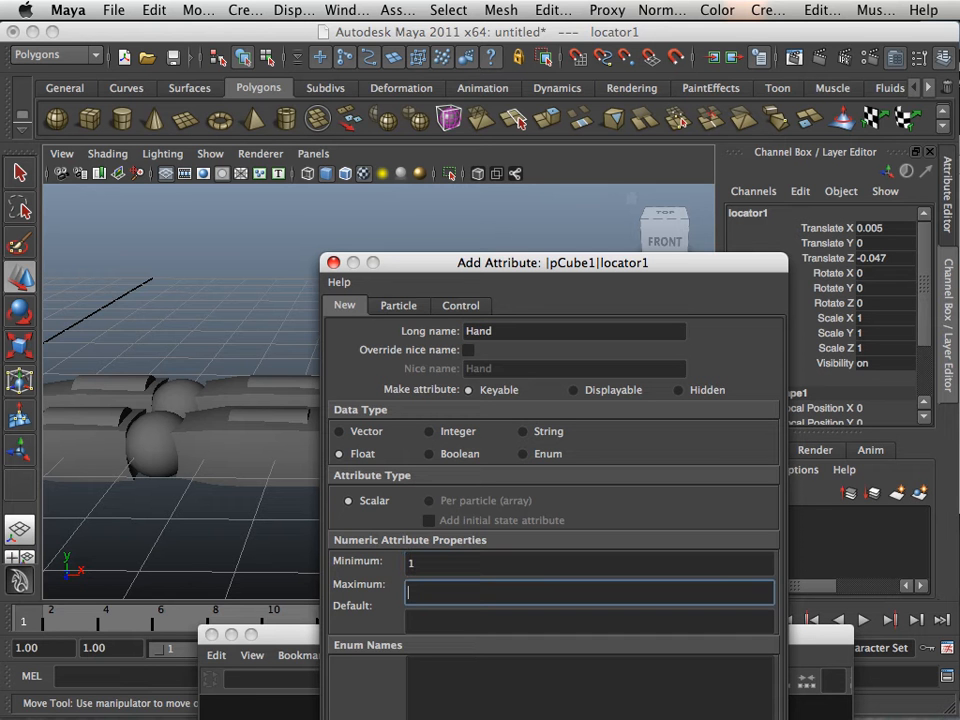
pyautogui.write('10')
pyautogui.press('Tab')
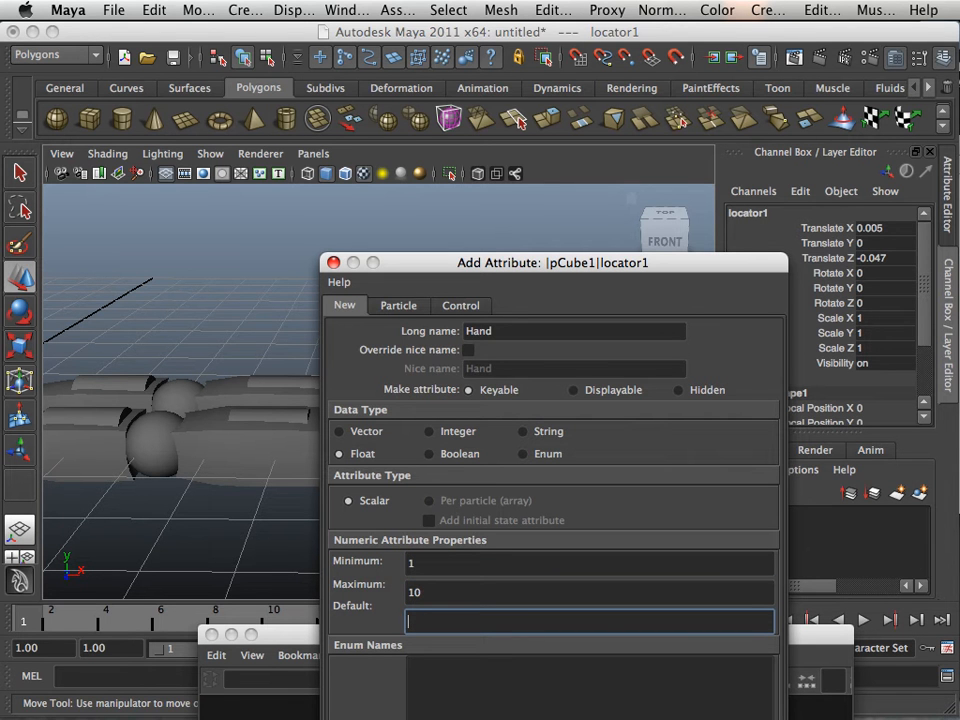
pyautogui.write('1')
pyautogui.click(416, 564)
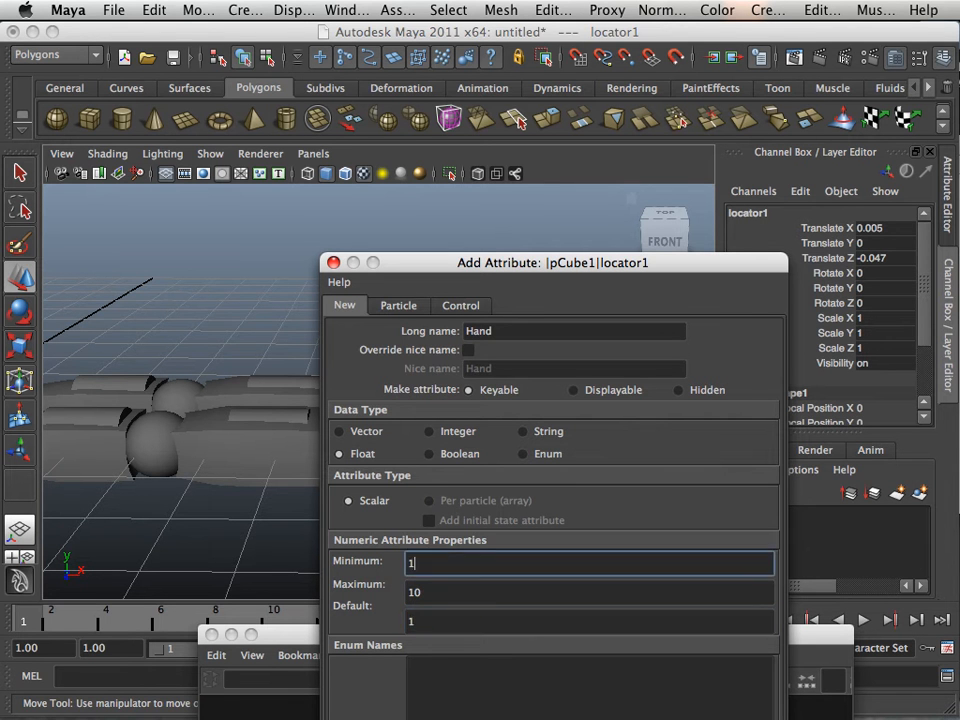
pyautogui.moveTo(552, 263); pyautogui.dragTo(546, 80)
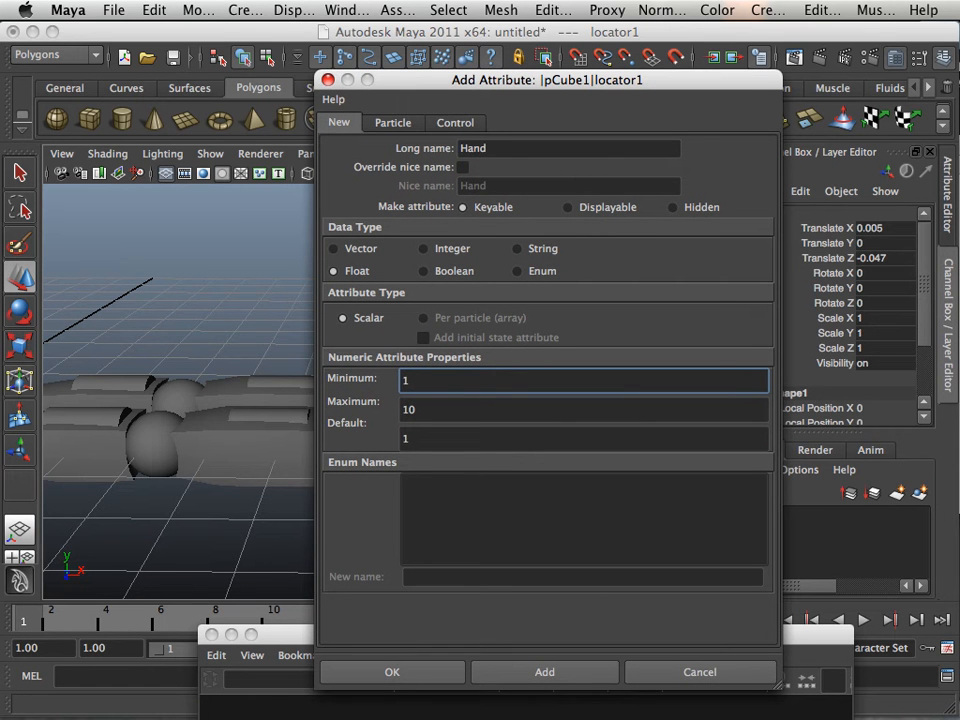
pyautogui.click(544, 672)
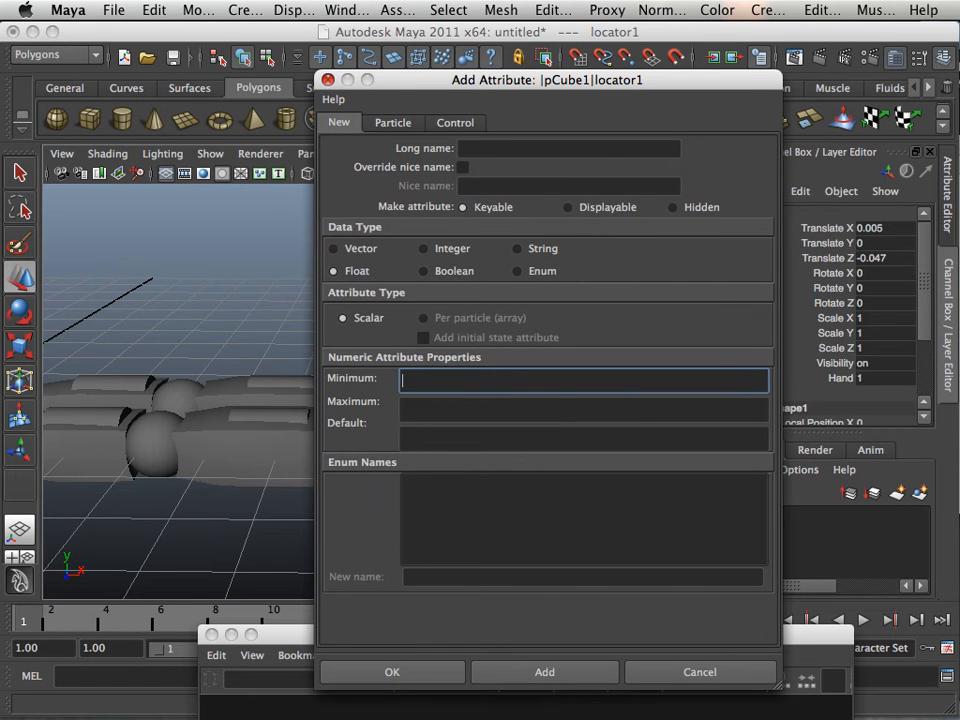
pyautogui.click(328, 80)
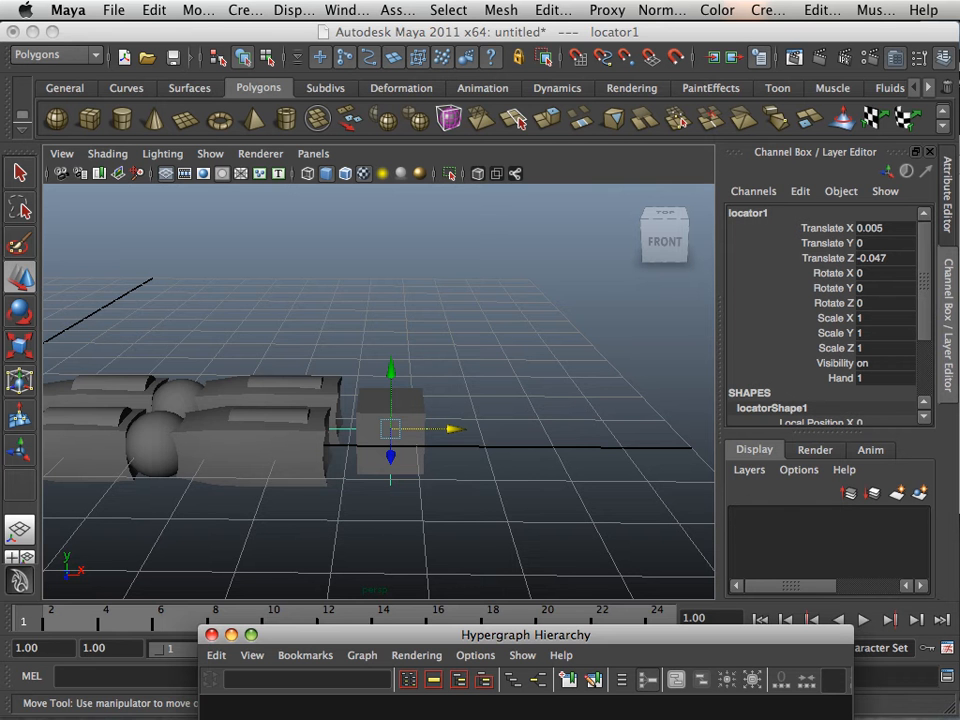
# Reselect the locator at the cube and switch to the Animation menu set
pyautogui.scroll(-2, 378, 392)
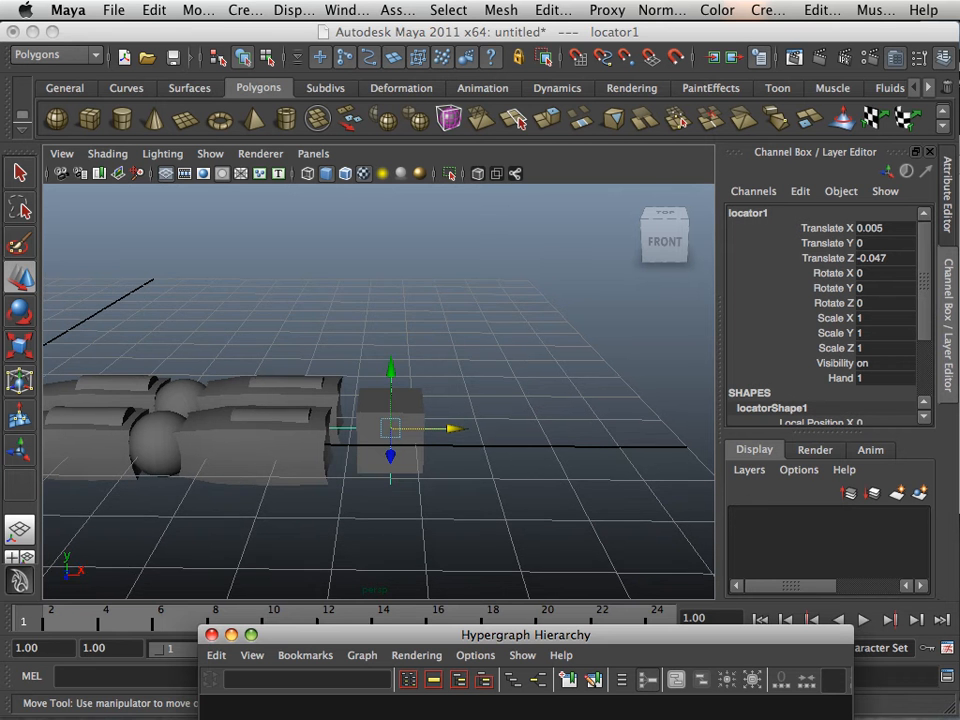
pyautogui.click(460, 510)
pyautogui.click(391, 478)
pyautogui.keyDown('alt'); pyautogui.moveTo(391, 478); pyautogui.dragTo(544, 485, button='middle'); pyautogui.keyUp('alt')
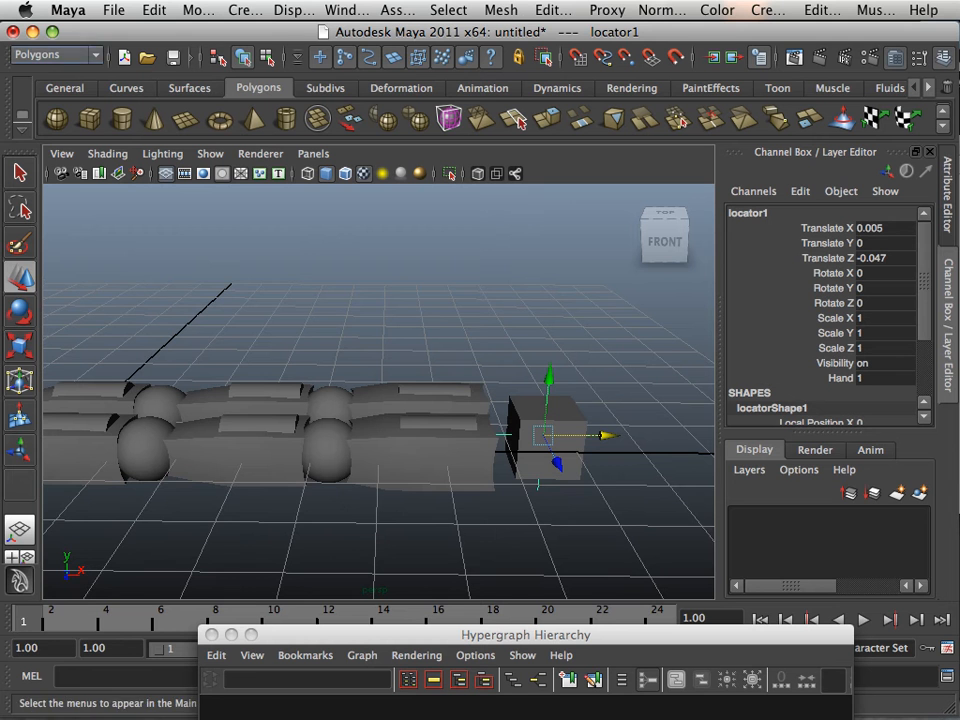
pyautogui.click(55, 54)
pyautogui.click(40, 71)
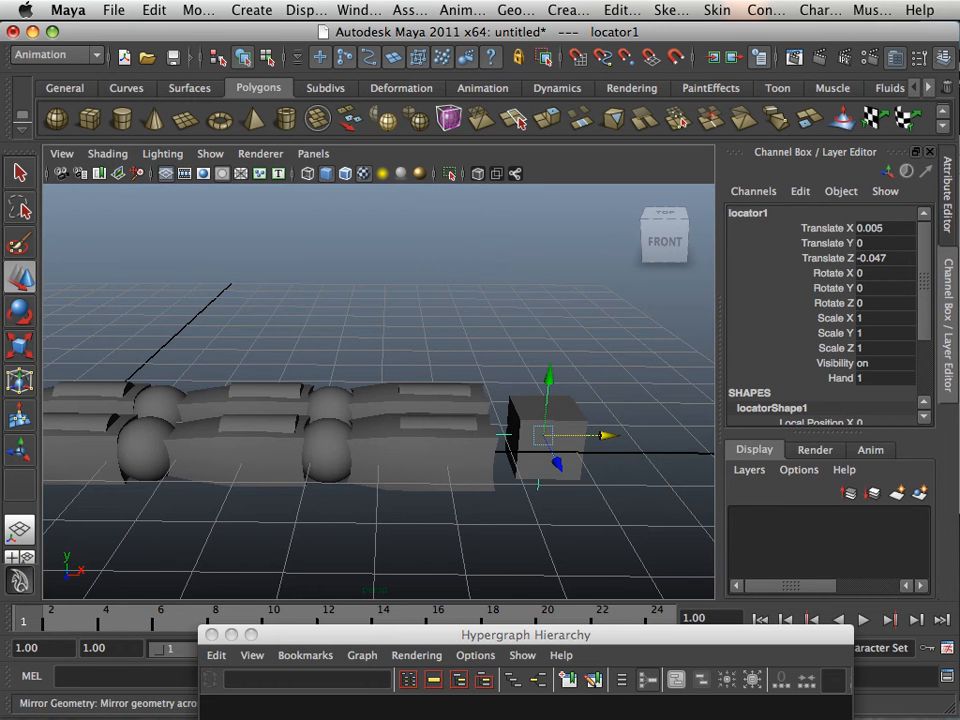
# Open the Set Driven Key window for the locator and place it clear of the finger model
pyautogui.click(461, 10)
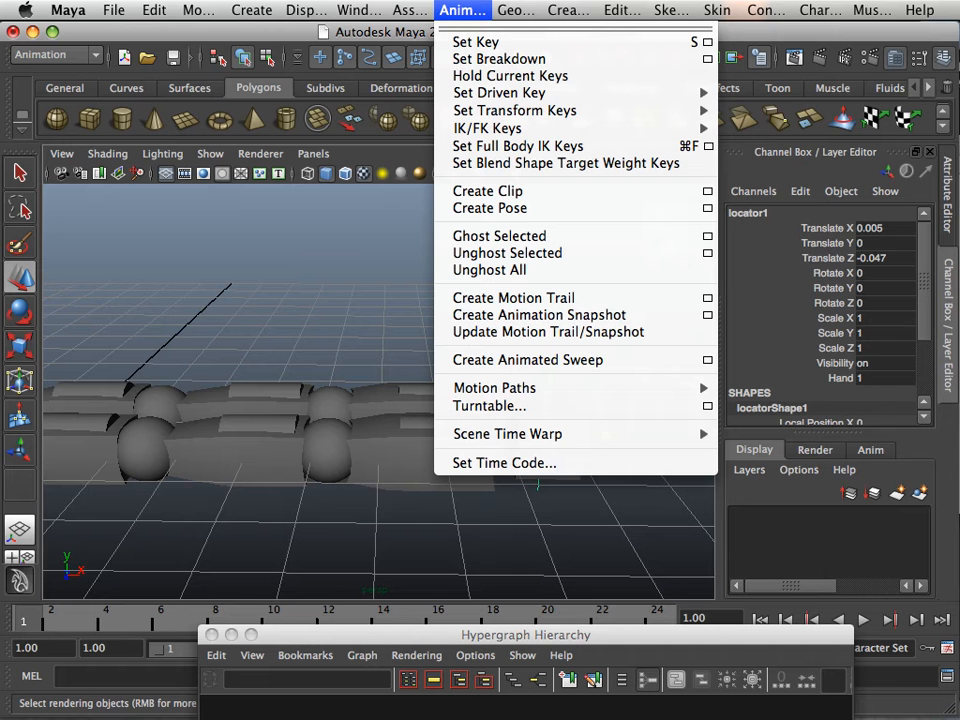
pyautogui.moveTo(500, 92)
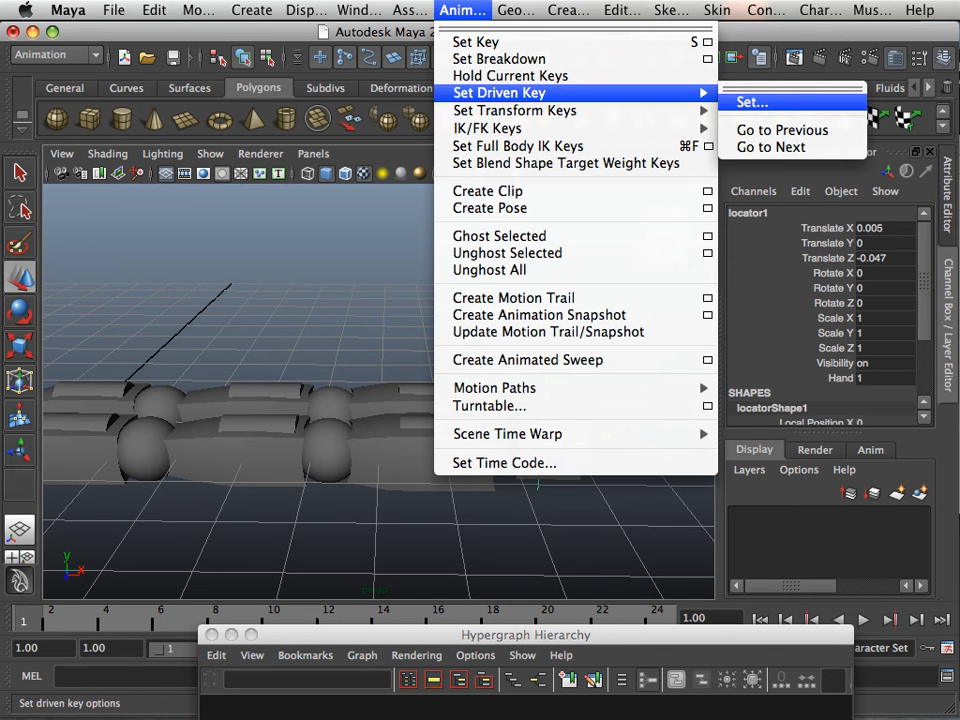
pyautogui.click(752, 102)
pyautogui.moveTo(500, 259); pyautogui.dragTo(789, 190)
pyautogui.keyDown('alt'); pyautogui.moveTo(520, 330); pyautogui.dragTo(391, 327, button='middle'); pyautogui.keyUp('alt')
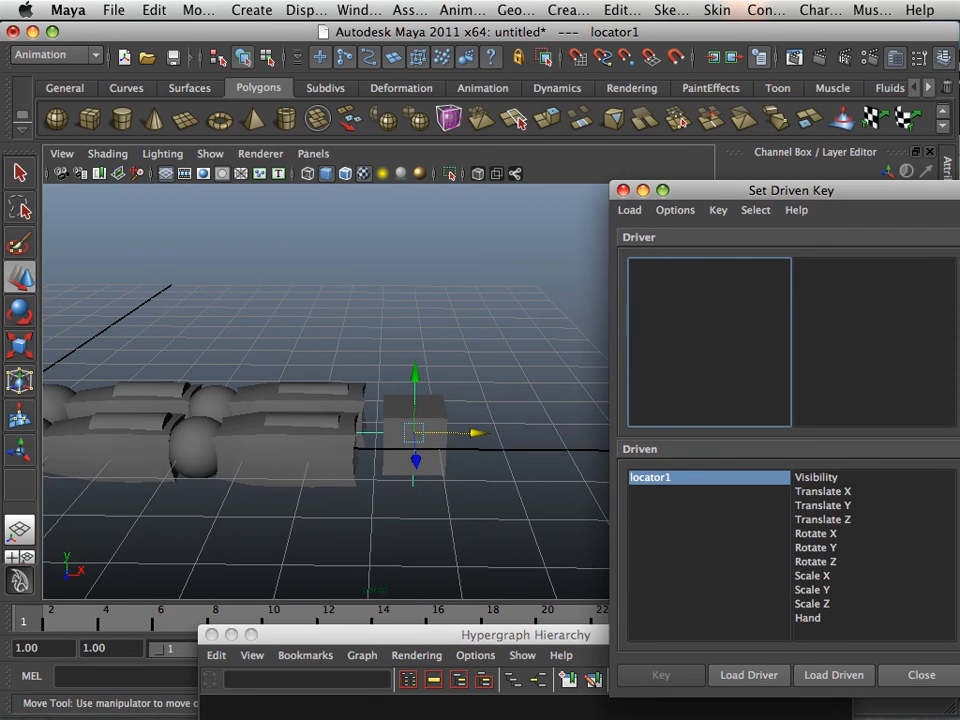
# Load the selected locator1 as the driver and choose its Hand attribute
pyautogui.click(420, 412)
pyautogui.click(440, 510)
pyautogui.click(413, 481)
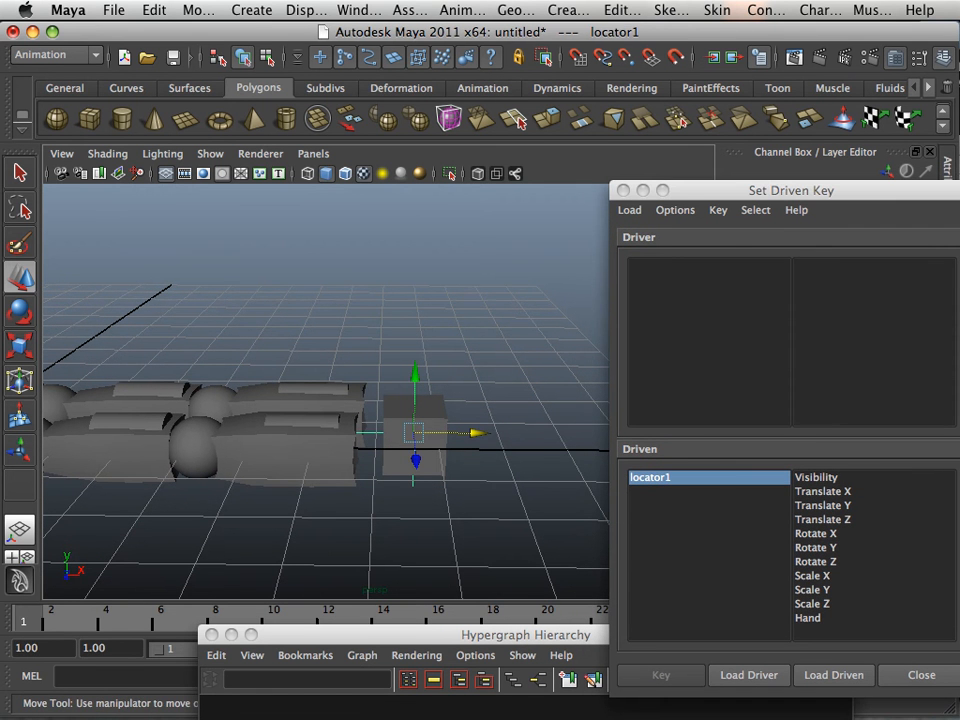
pyautogui.click(749, 675)
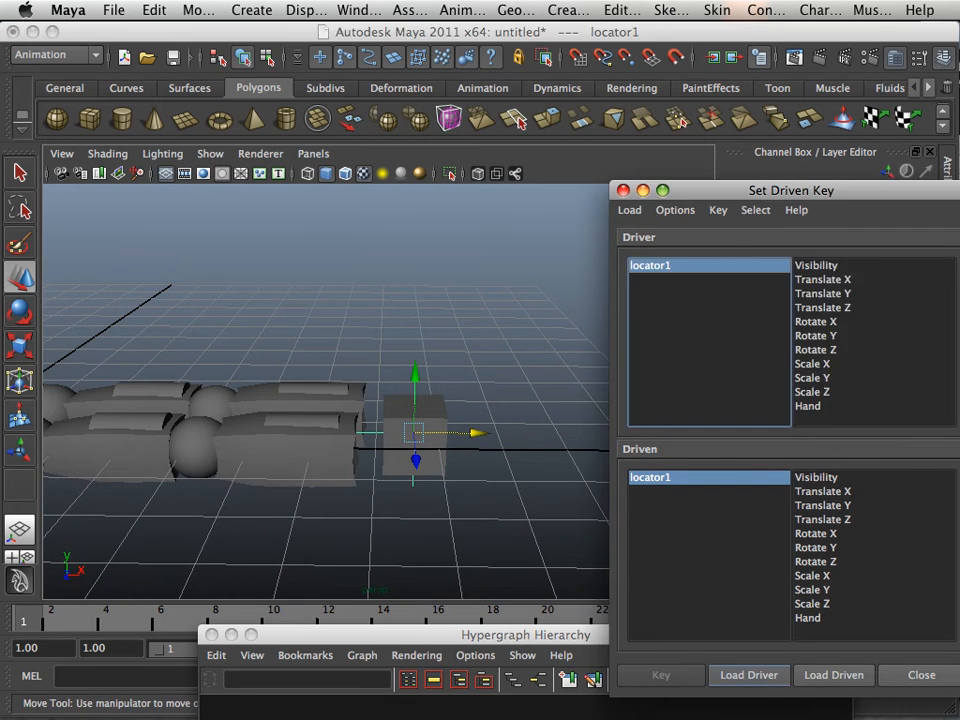
pyautogui.click(808, 406)
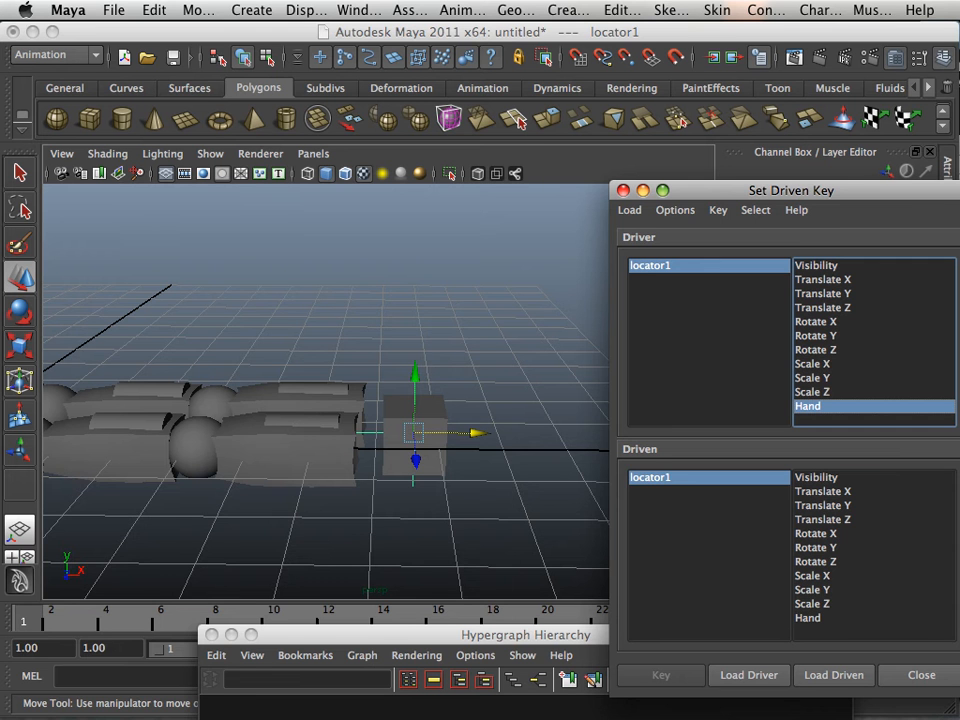
# Select Index_3, Index_2 and Index_1 of the front finger in the hierarchy and load them as driven objects
pyautogui.keyDown('alt'); pyautogui.moveTo(320, 400); pyautogui.dragTo(458, 397, button='middle'); pyautogui.keyUp('alt')
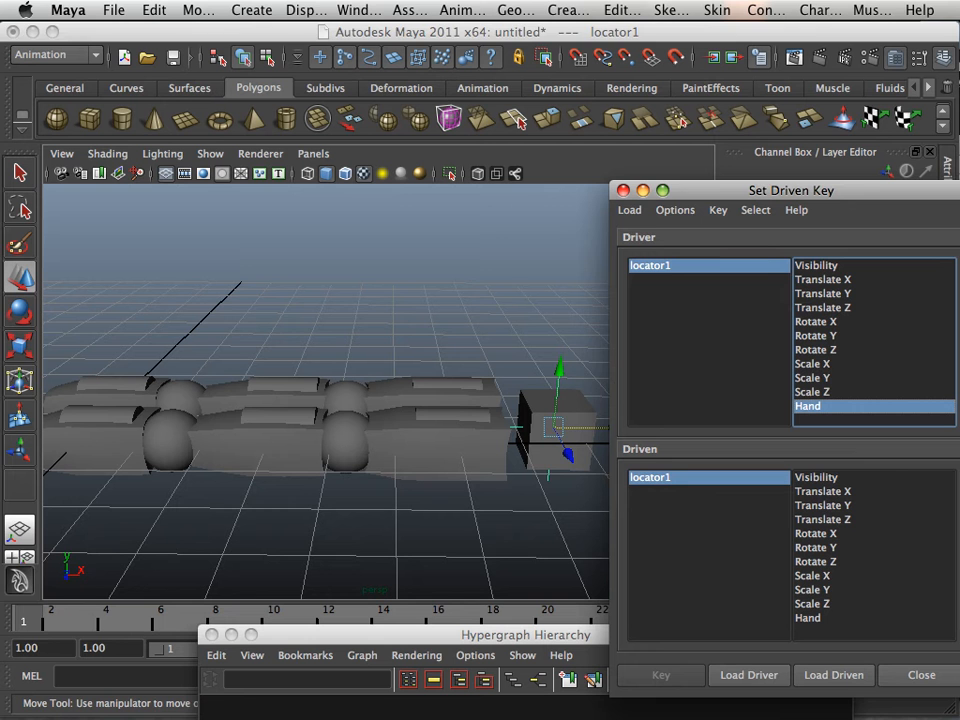
pyautogui.click(458, 446)
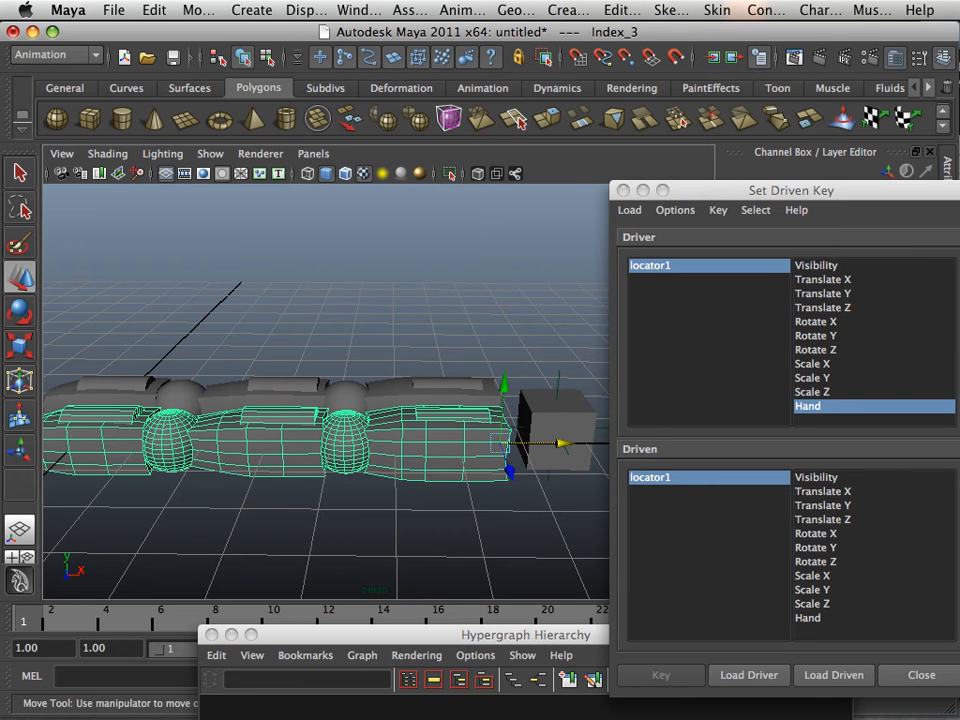
pyautogui.click(432, 532)
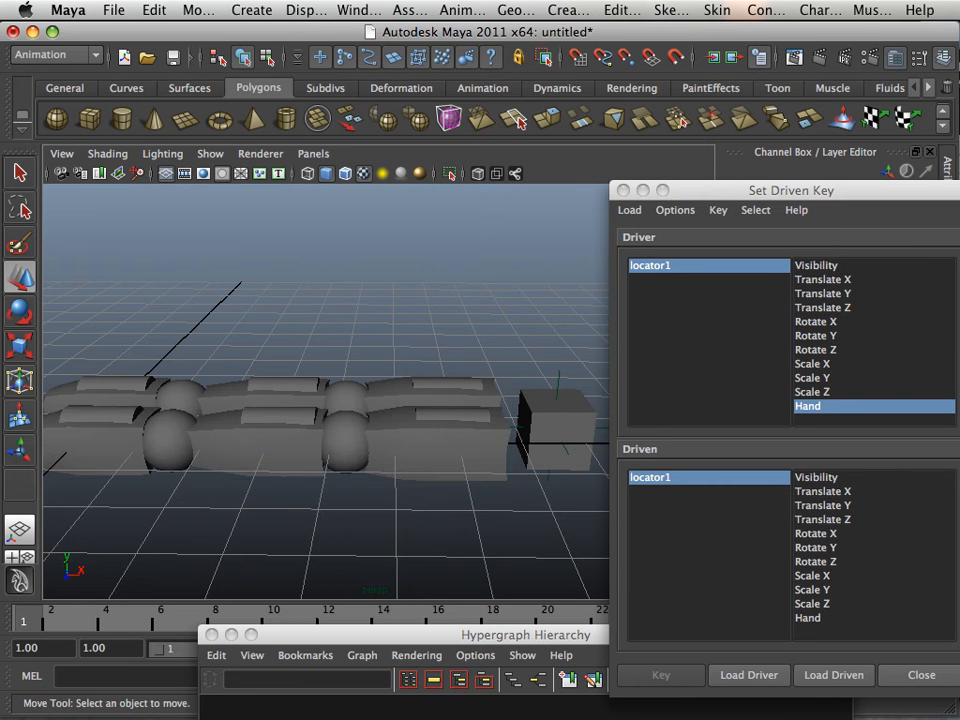
pyautogui.click(446, 449)
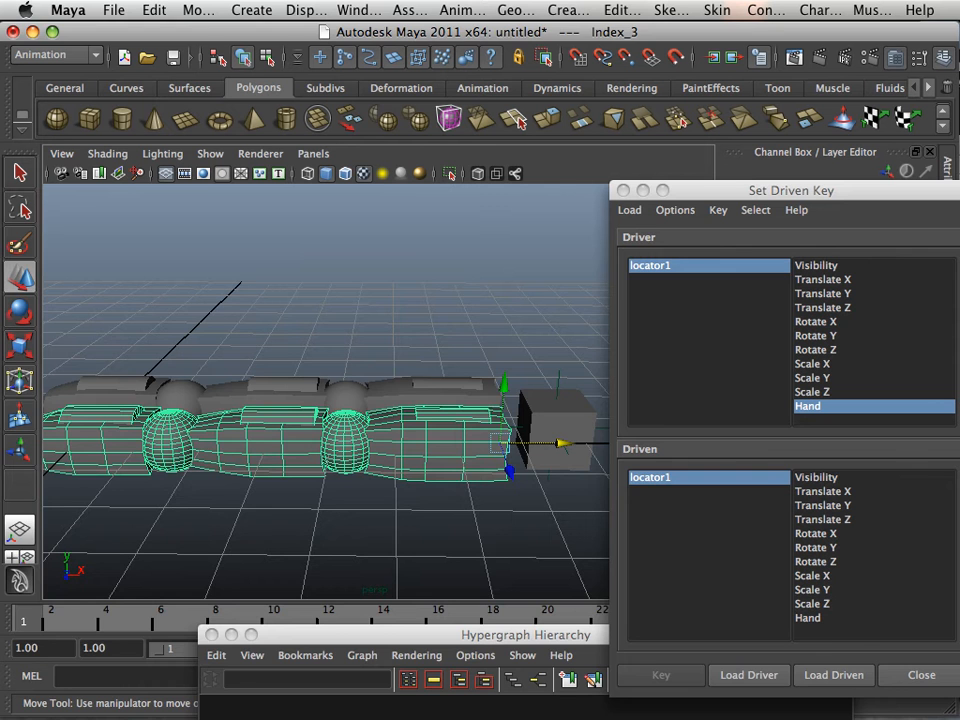
pyautogui.moveTo(460, 634); pyautogui.dragTo(238, 269)
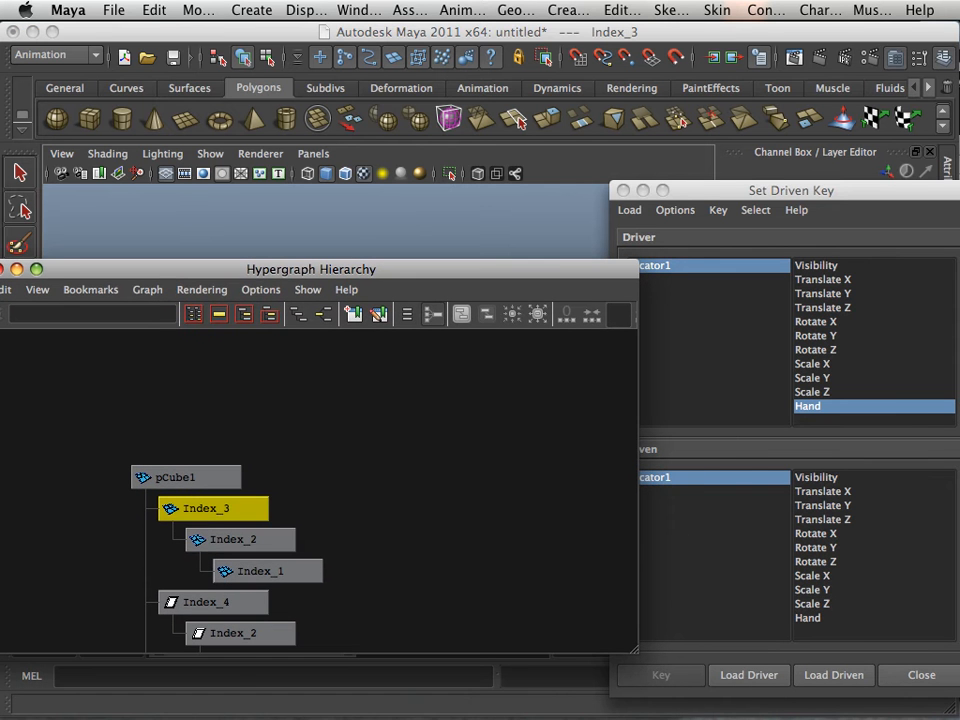
pyautogui.keyDown('shift'); pyautogui.click(240, 540); pyautogui.keyUp('shift')
pyautogui.keyDown('shift'); pyautogui.click(267, 571); pyautogui.keyUp('shift')
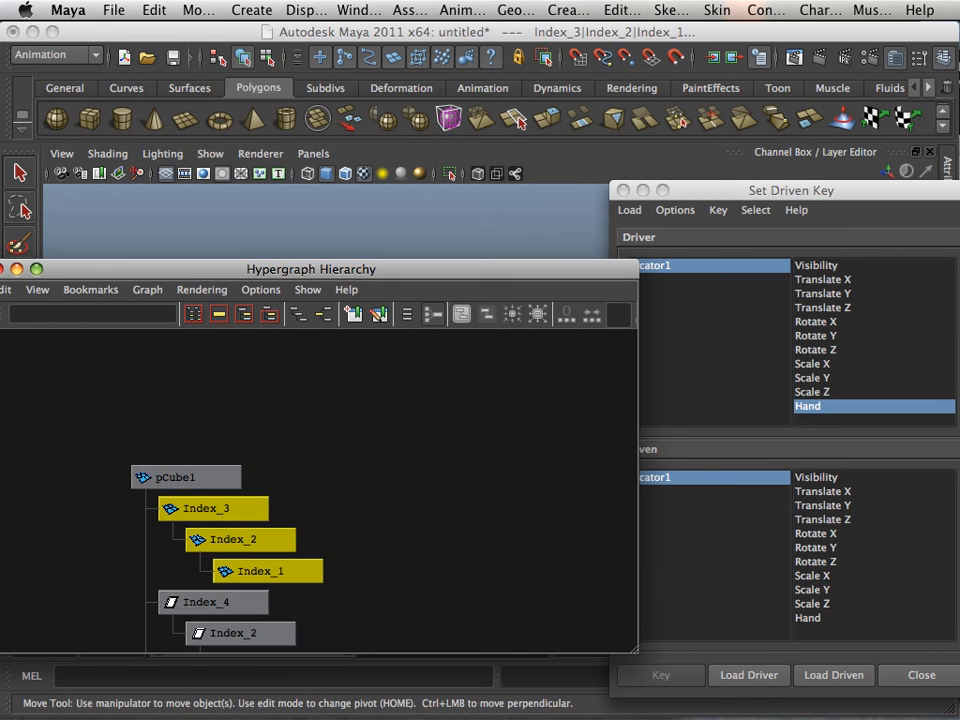
pyautogui.moveTo(300, 269); pyautogui.dragTo(195, 127)
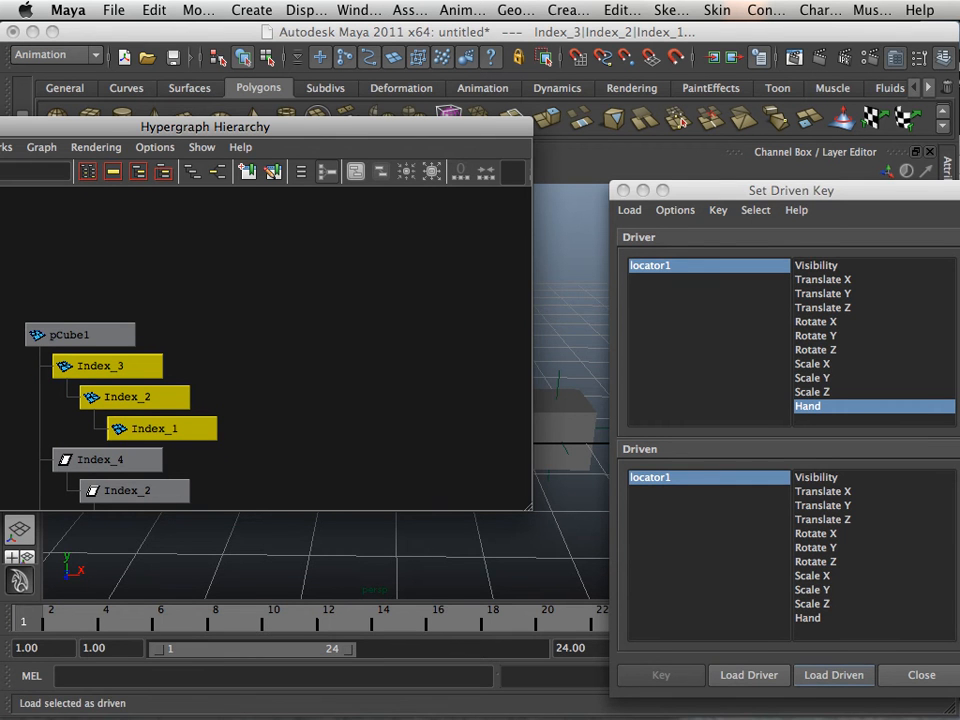
pyautogui.click(833, 675)
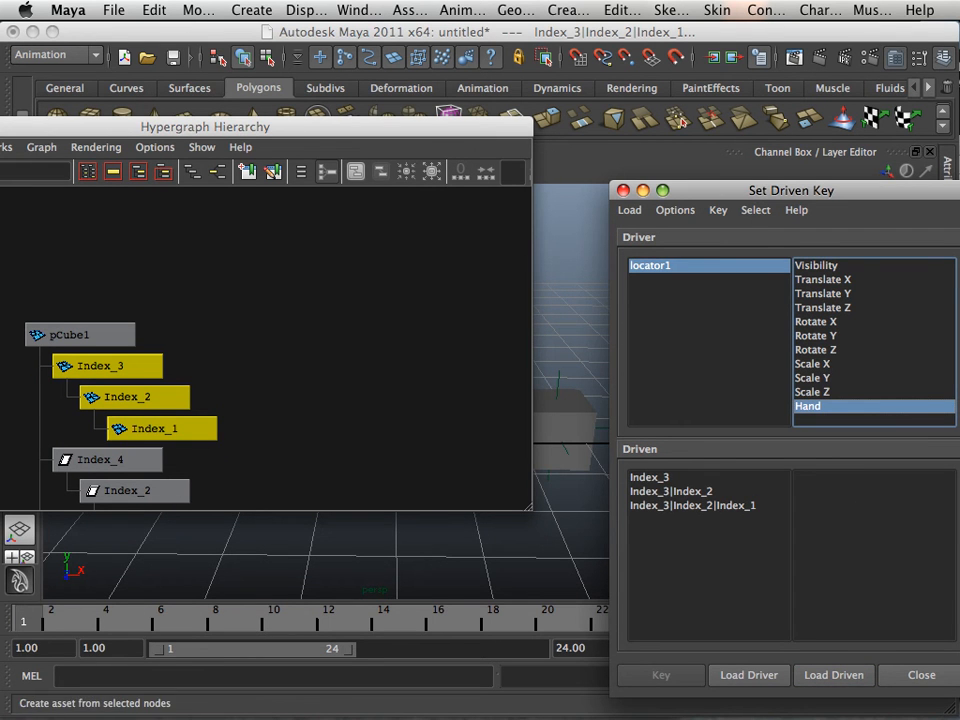
# Clear the floating windows off the finger, test-rotate Index_3 about its Z axis and undo that rotation
pyautogui.click(250, 127)
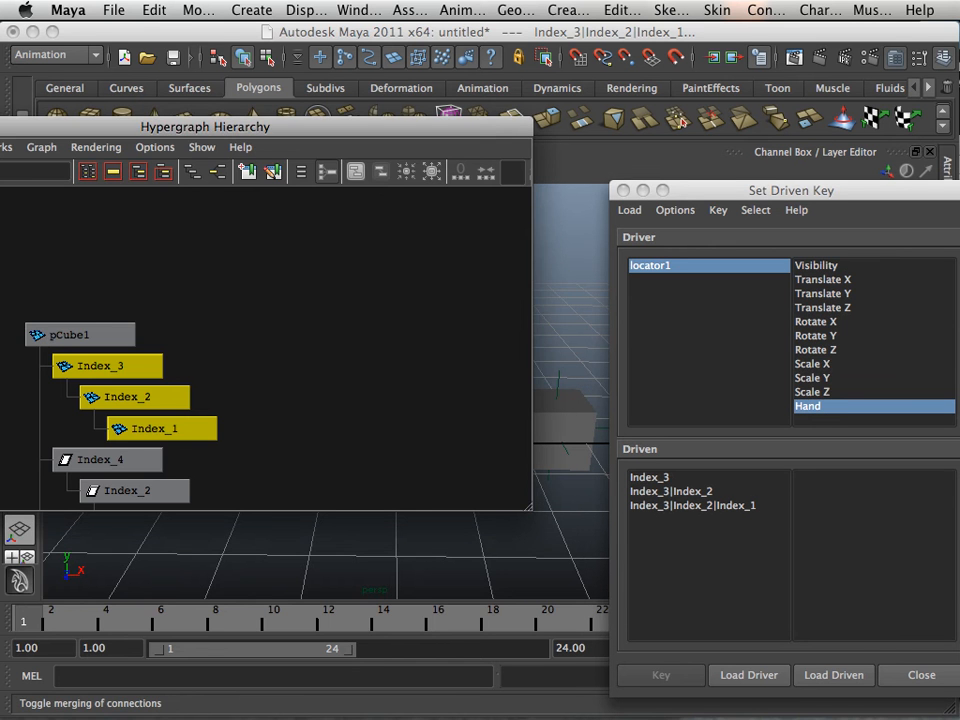
pyautogui.moveTo(250, 127); pyautogui.dragTo(257, 574)
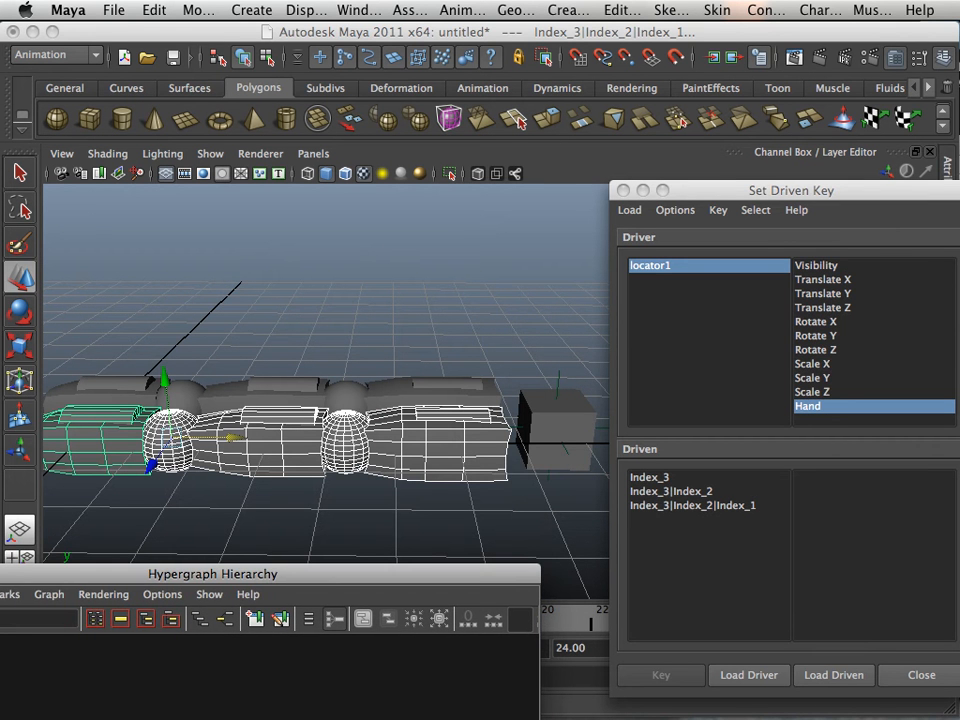
pyautogui.moveTo(732, 190); pyautogui.dragTo(496, 491)
pyautogui.click(448, 448)
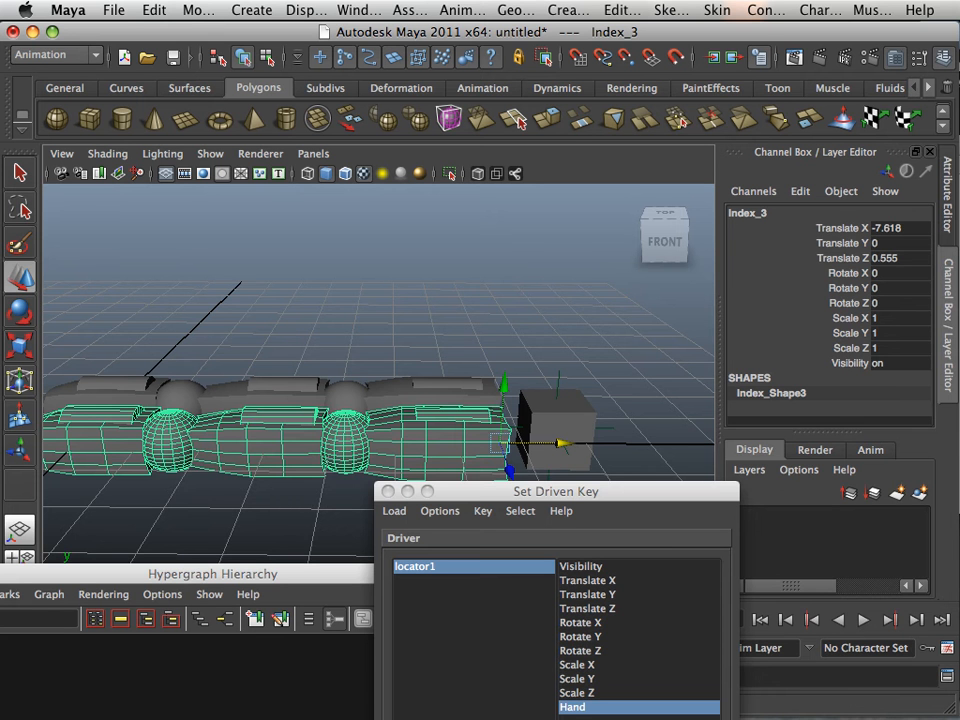
pyautogui.press('e')
pyautogui.moveTo(441, 381); pyautogui.dragTo(433, 390)
pyautogui.press('z')
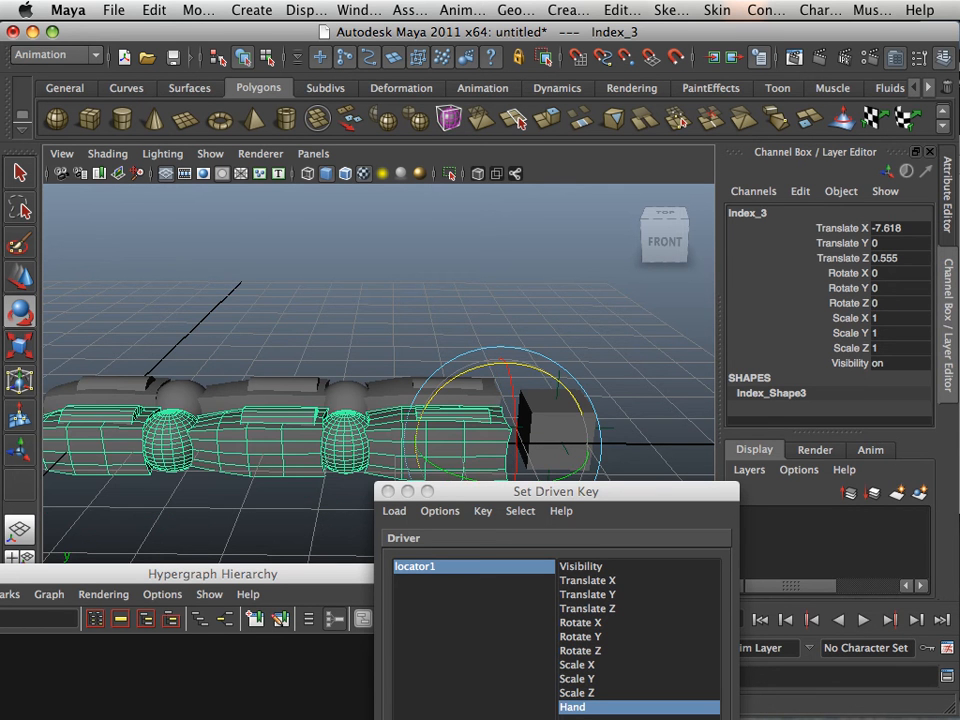
# Key Rotate Z of all three driven Index segments against the locator's Hand attribute for the straight finger pose
pyautogui.moveTo(490, 491); pyautogui.dragTo(387, 206)
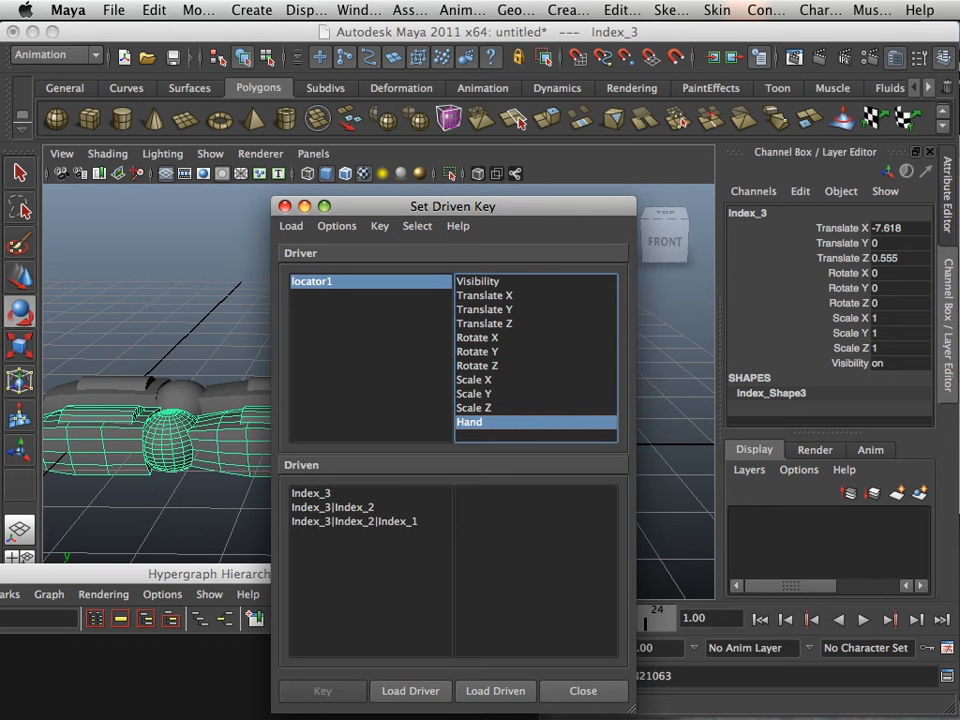
pyautogui.click(312, 493)
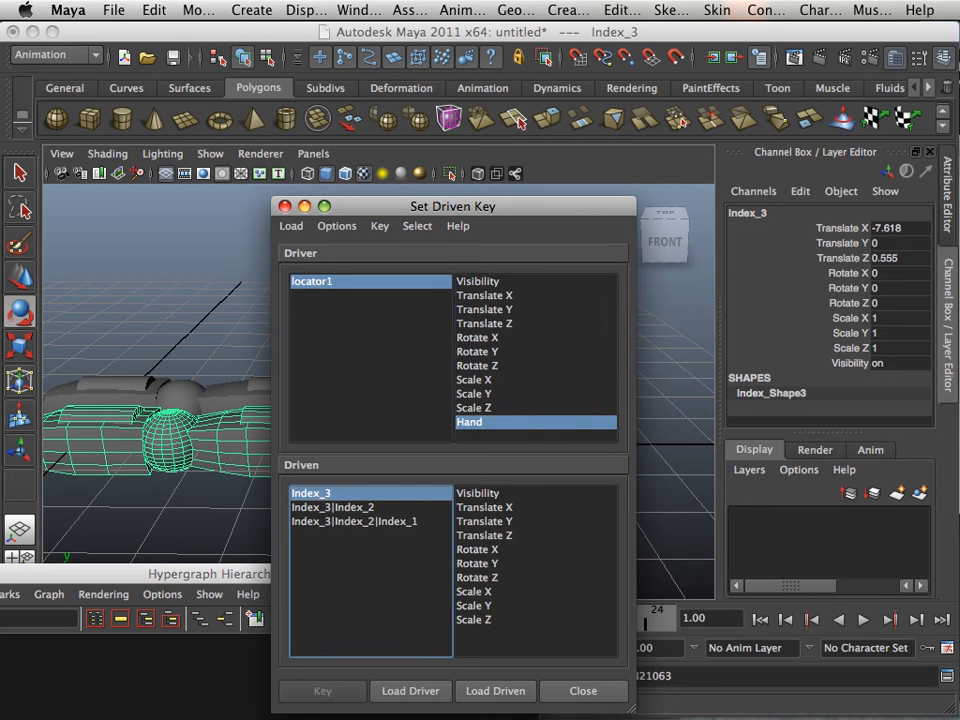
pyautogui.keyDown('shift'); pyautogui.click(334, 507); pyautogui.keyUp('shift')
pyautogui.keyDown('shift'); pyautogui.click(352, 521); pyautogui.keyUp('shift')
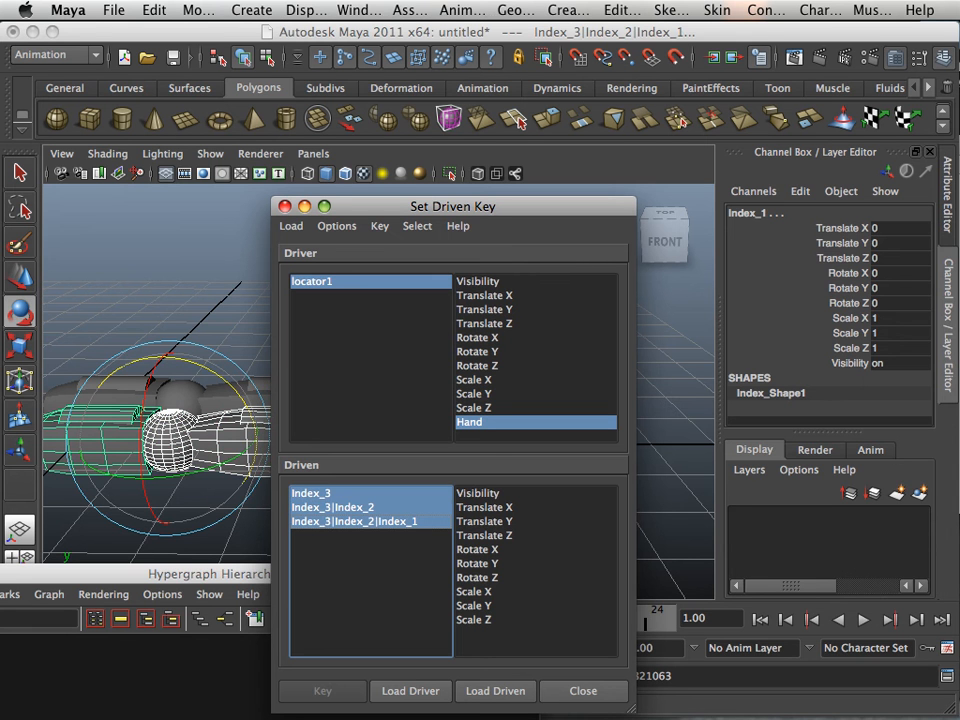
pyautogui.click(478, 578)
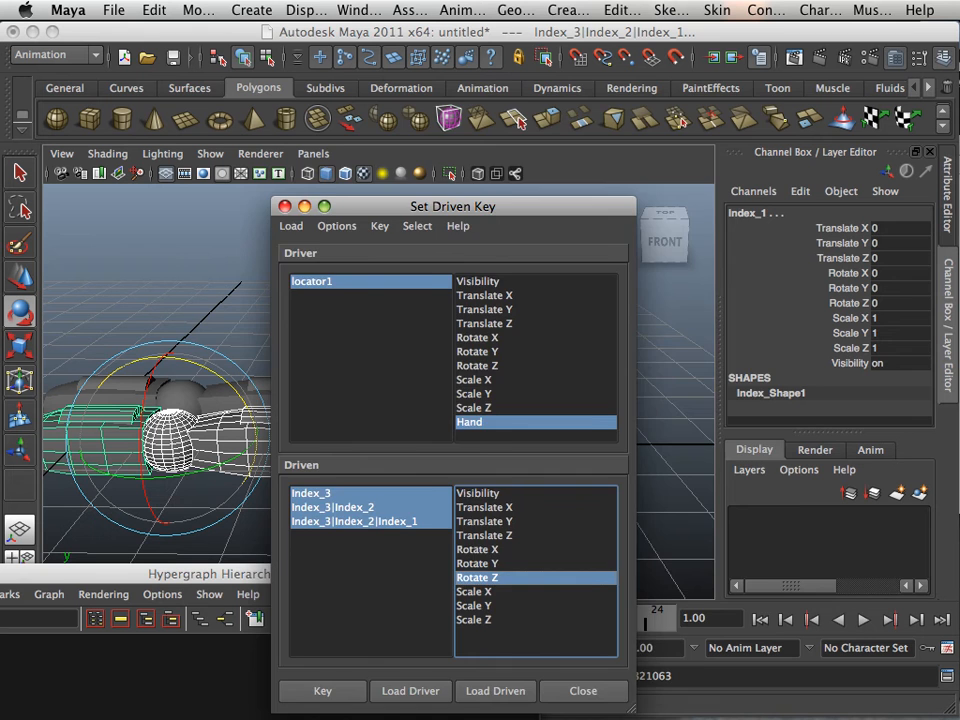
pyautogui.moveTo(420, 206); pyautogui.dragTo(565, 94)
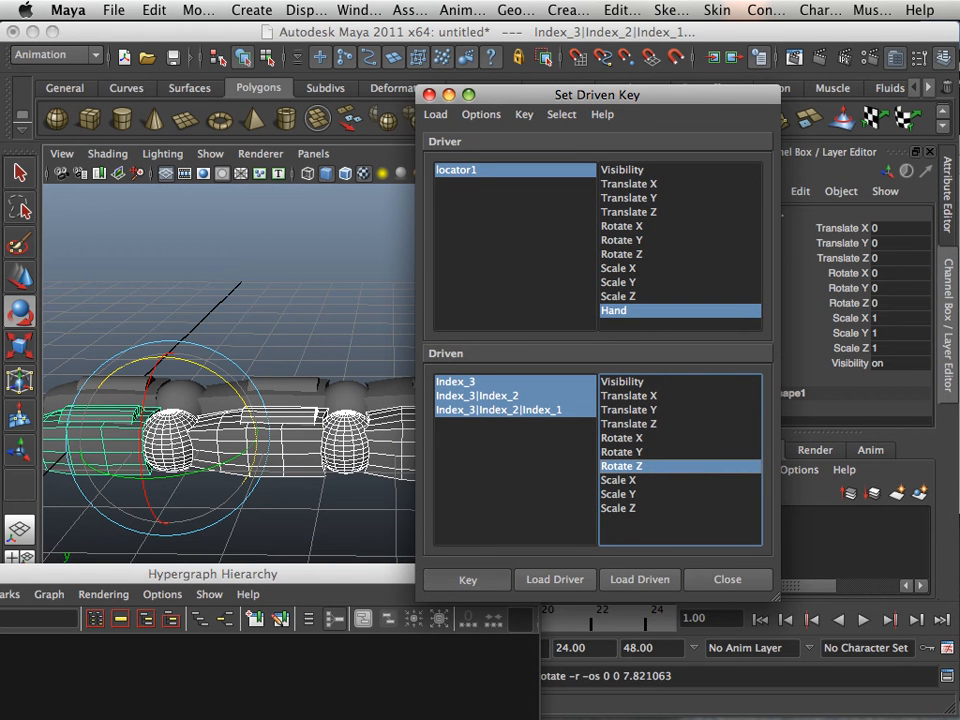
pyautogui.click(467, 580)
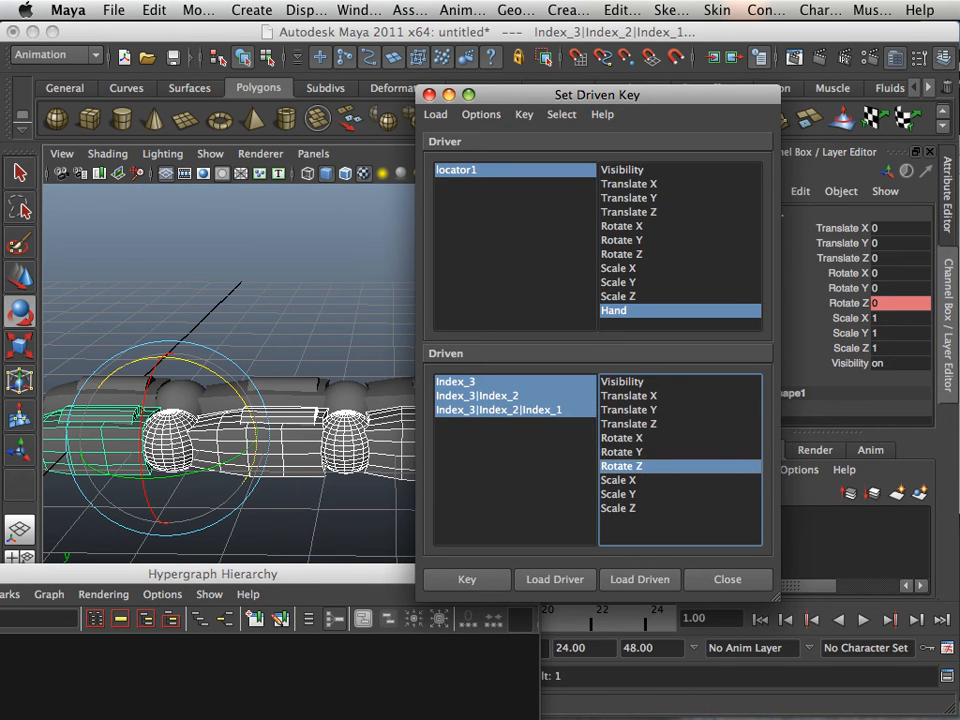
# Select the locator at the cube and set its Hand attribute to 10
pyautogui.moveTo(597, 94); pyautogui.dragTo(518, 441)
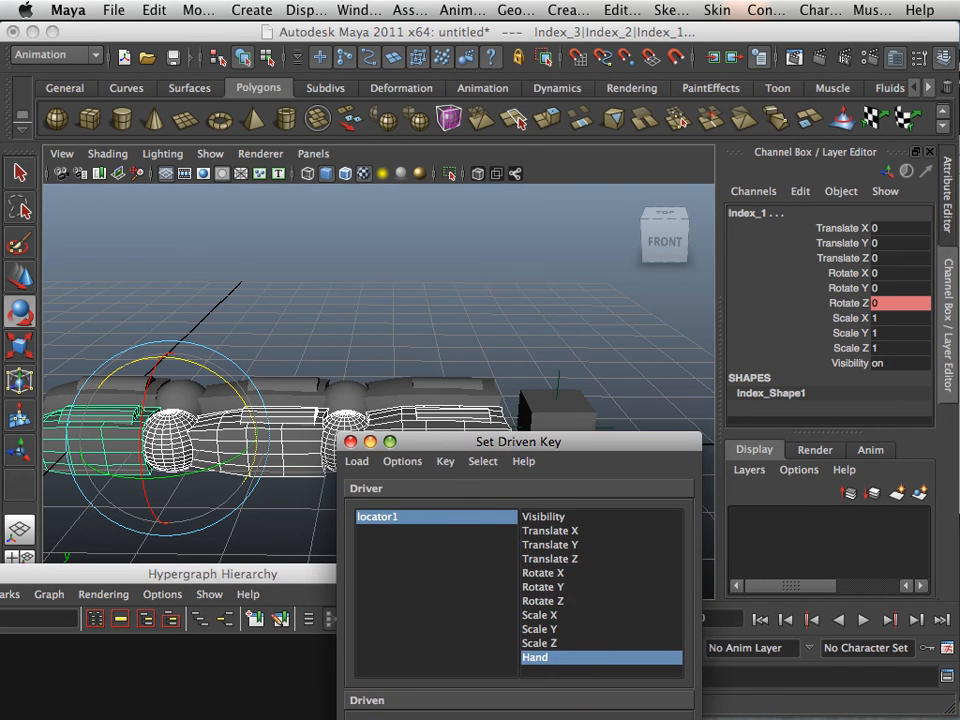
pyautogui.click(558, 383)
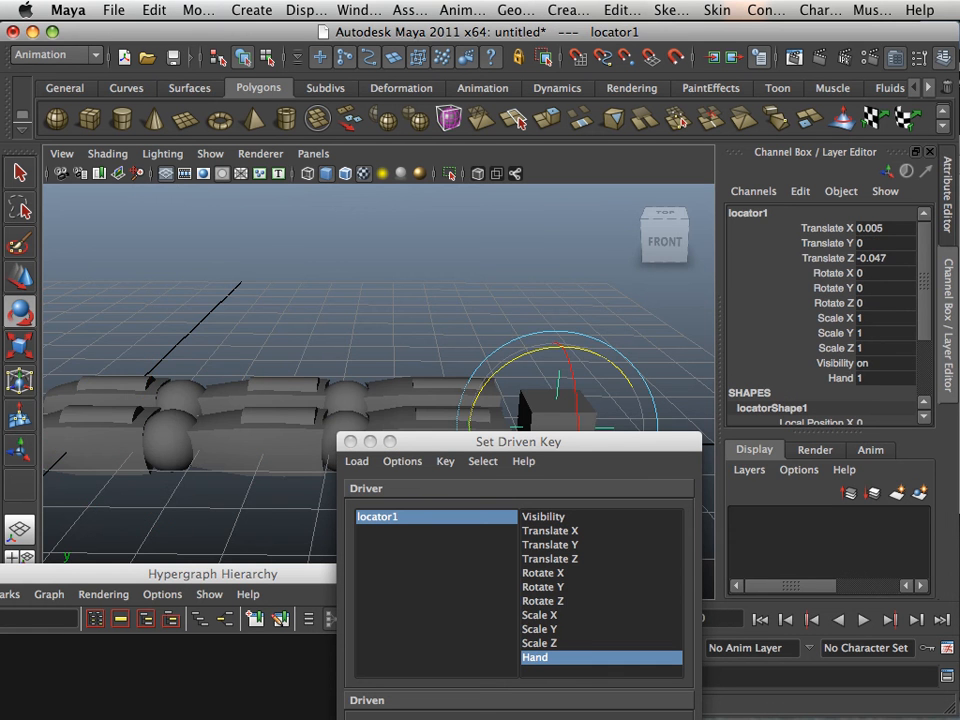
pyautogui.keyDown('alt'); pyautogui.moveTo(612, 330); pyautogui.dragTo(575, 247, button='middle'); pyautogui.keyUp('alt')
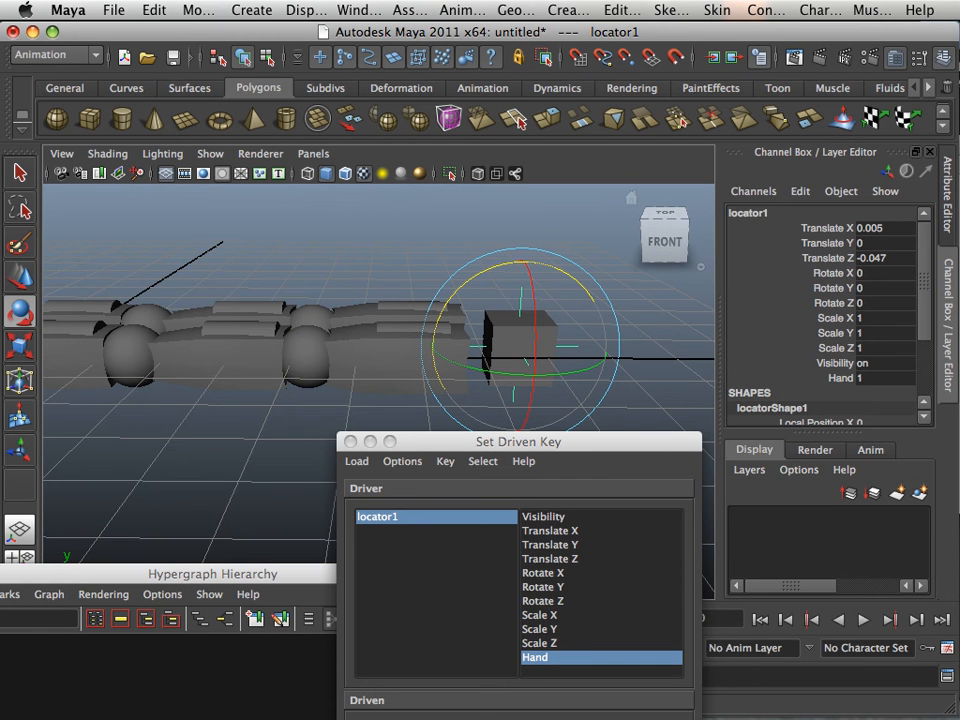
pyautogui.click(872, 379)
pyautogui.write('10')
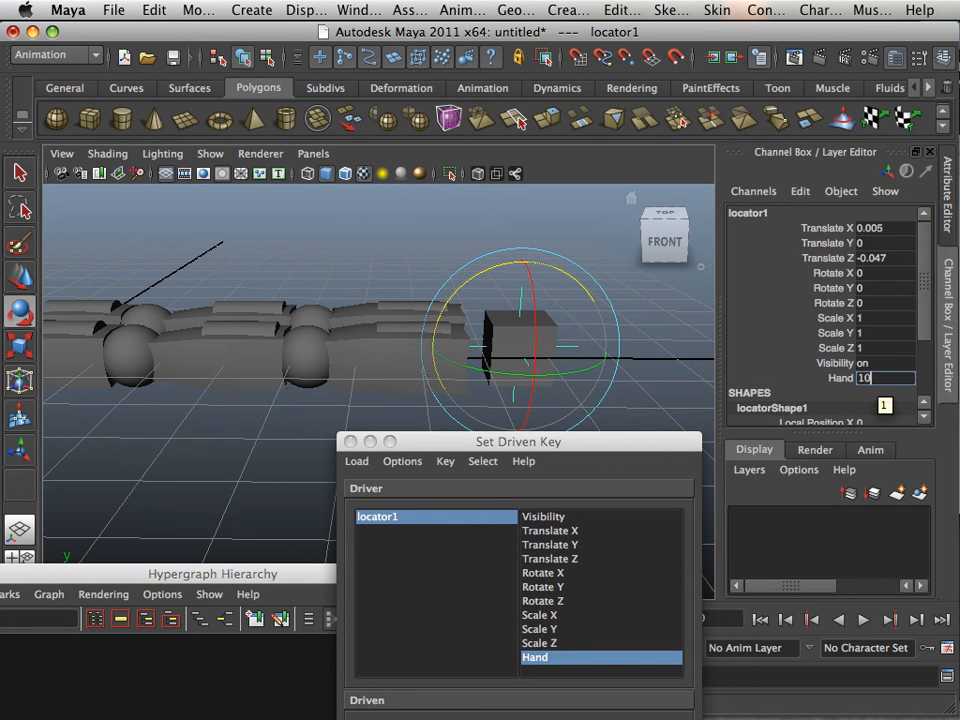
pyautogui.press('Return')
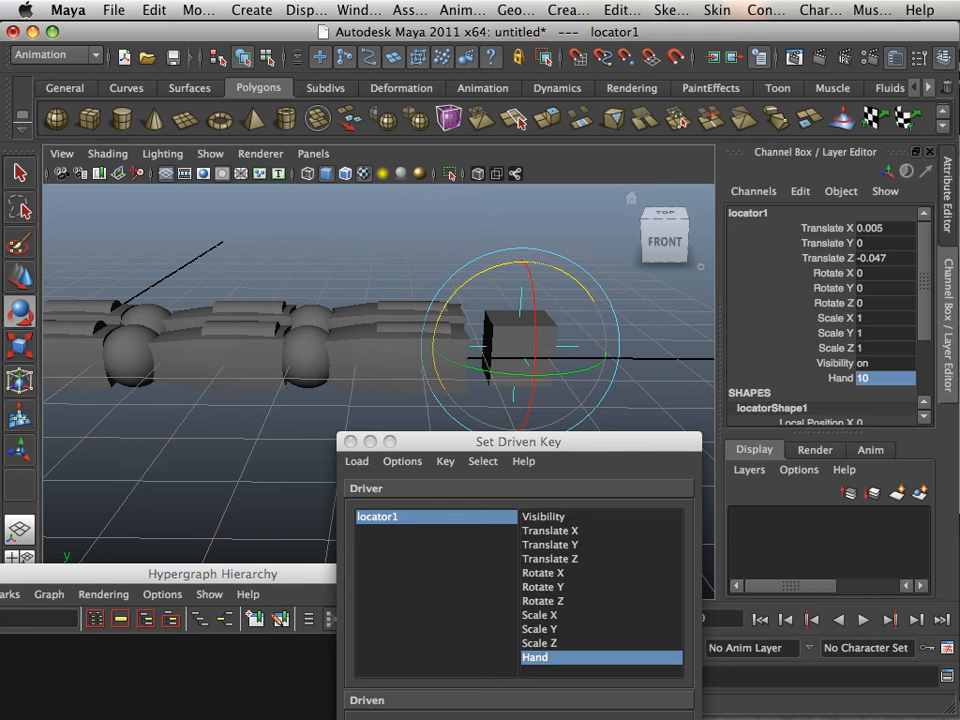
# Bend the whole front finger downward by rotating Index_3 about Z to about 58.4 degrees
pyautogui.keyDown('alt'); pyautogui.moveTo(424, 362); pyautogui.dragTo(414, 340, button='middle'); pyautogui.keyUp('alt')
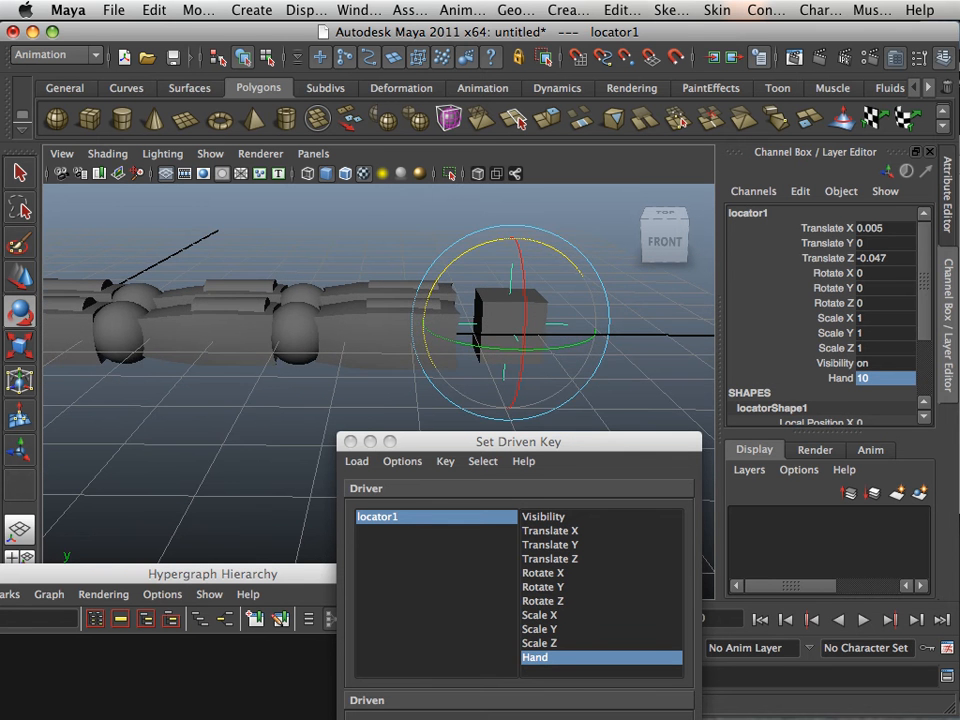
pyautogui.click(410, 338)
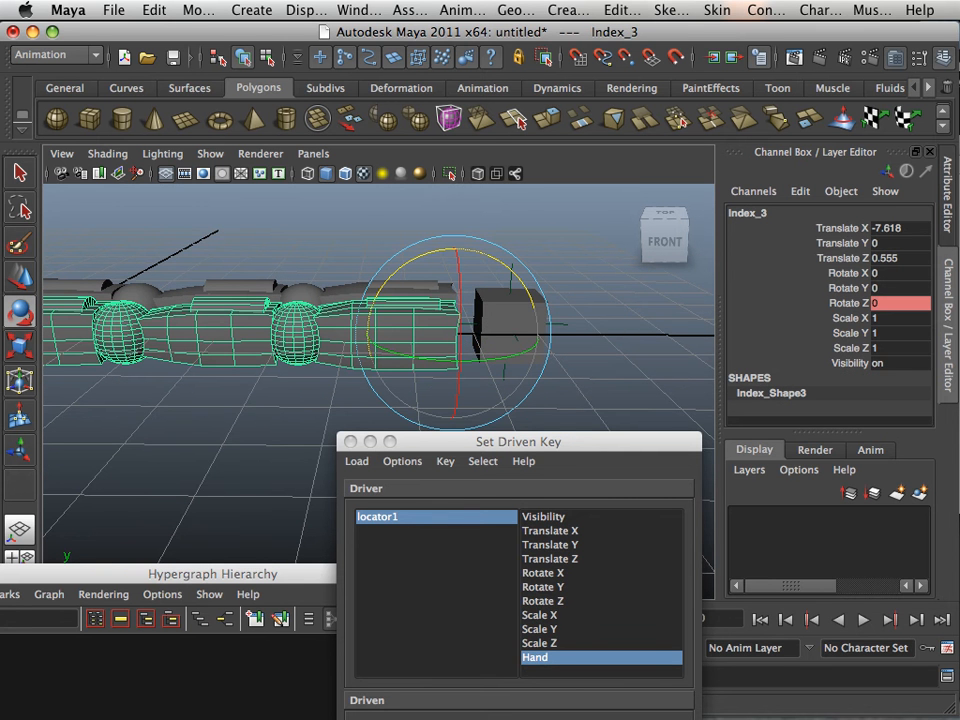
pyautogui.keyDown('alt'); pyautogui.moveTo(410, 338); pyautogui.dragTo(335, 366); pyautogui.keyUp('alt')
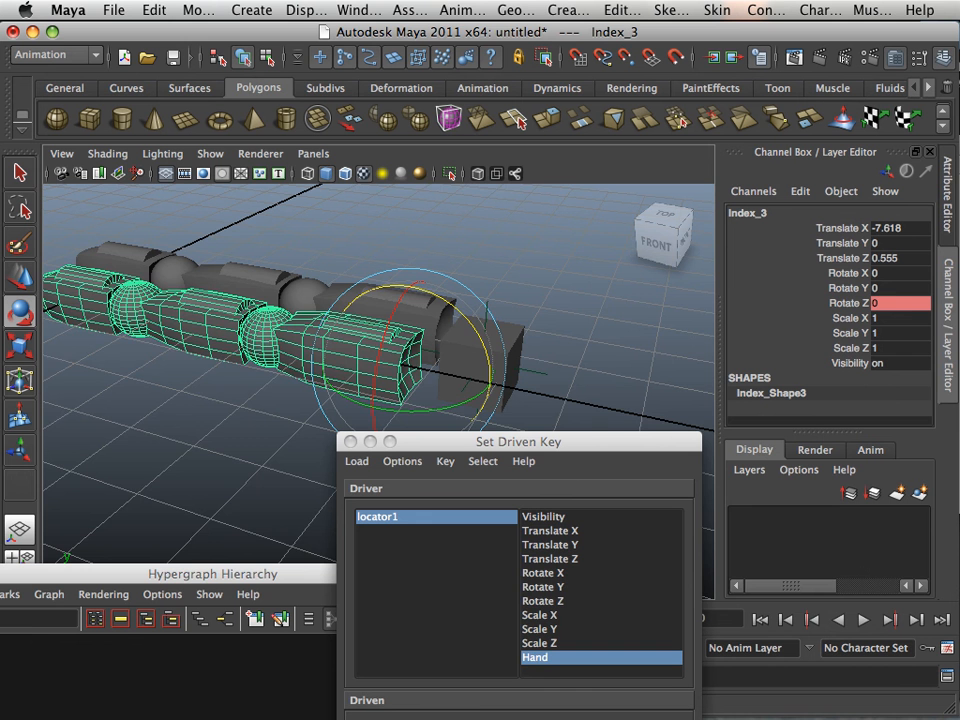
pyautogui.moveTo(475, 332); pyautogui.dragTo(412, 288)
pyautogui.keyDown('alt'); pyautogui.moveTo(412, 300); pyautogui.dragTo(403, 170, button='middle'); pyautogui.keyUp('alt')
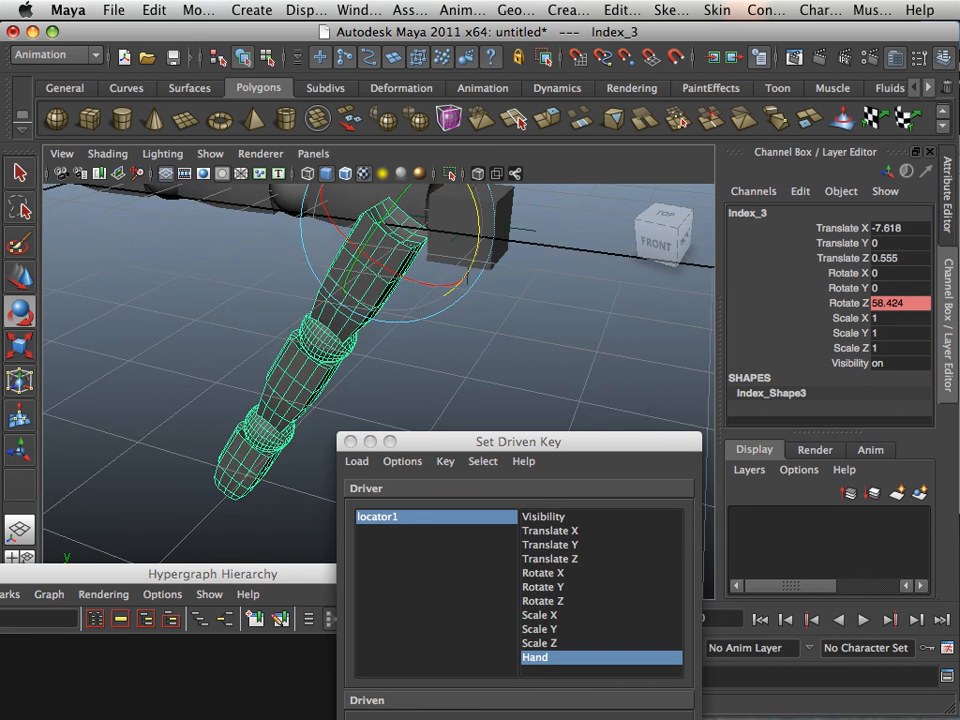
# In the front view, bend the middle segment Index_2 about Z to about 95.9 degrees
pyautogui.keyDown('alt'); pyautogui.moveTo(467, 279); pyautogui.dragTo(488, 256, button='middle'); pyautogui.keyUp('alt')
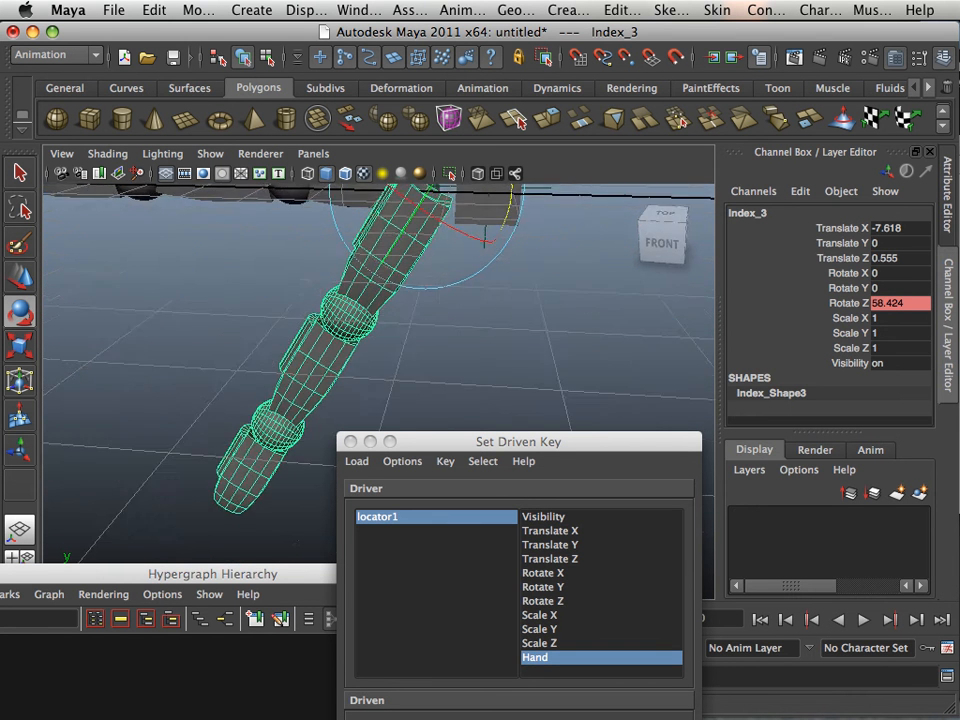
pyautogui.press('space')
pyautogui.press('space')
pyautogui.keyDown('alt'); pyautogui.moveTo(252, 445); pyautogui.dragTo(212, 237, button='middle'); pyautogui.keyUp('alt')
pyautogui.click(334, 424)
pyautogui.keyDown('alt'); pyautogui.moveTo(334, 424); pyautogui.dragTo(245, 311, button='middle'); pyautogui.keyUp('alt')
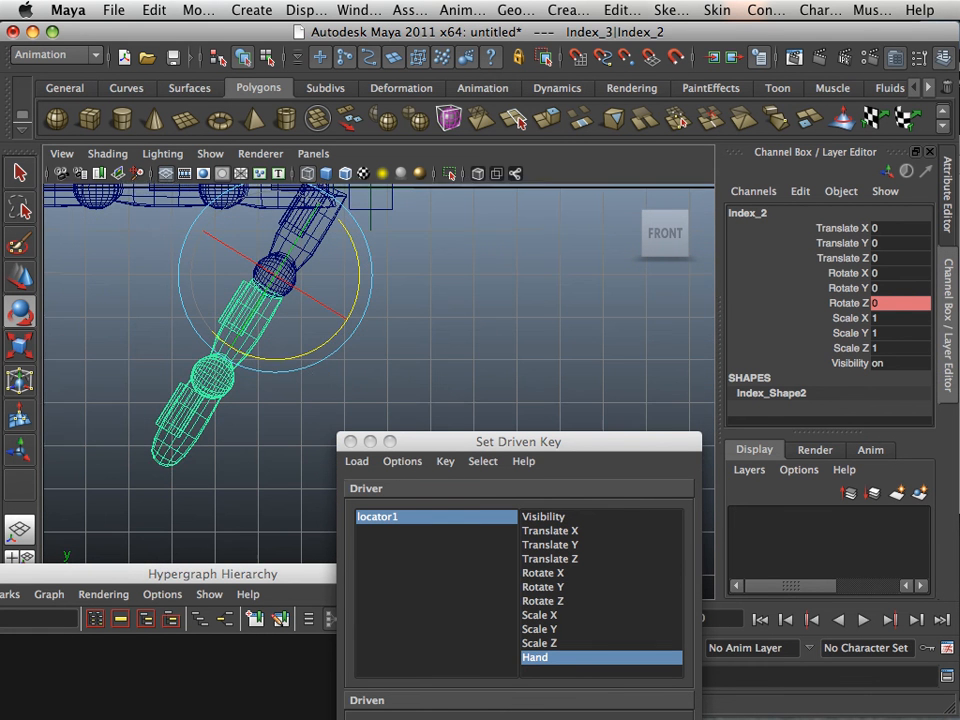
pyautogui.click(355, 327)
pyautogui.moveTo(355, 327); pyautogui.dragTo(339, 196)
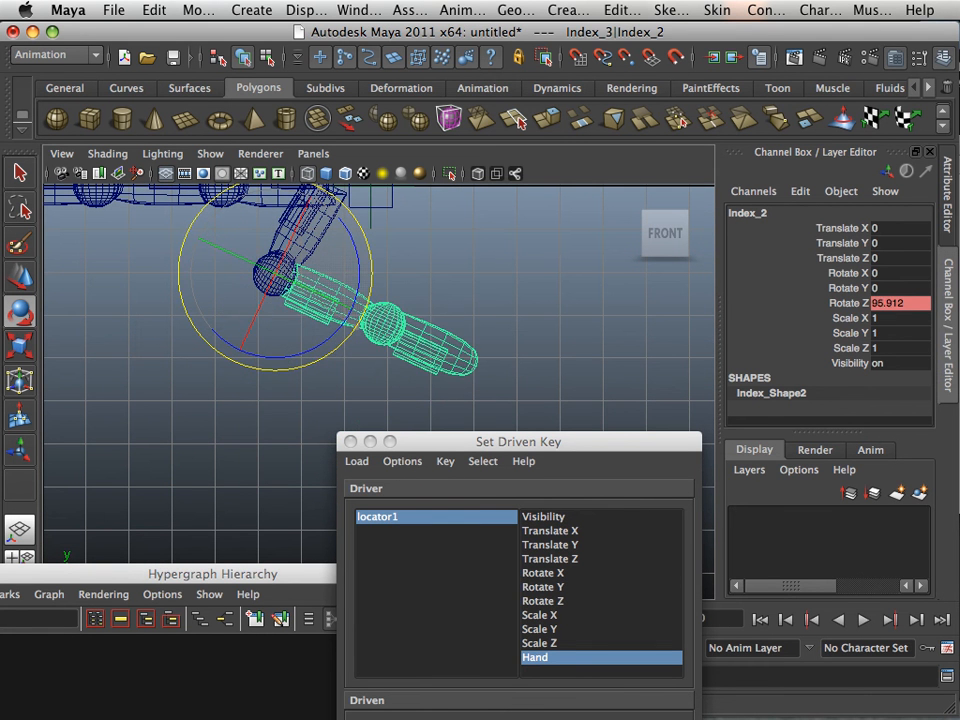
# Curl the fingertip segment Index_1 inward and adjust Index_3's Z rotation to about 73.5 degrees, finishing in the perspective view
pyautogui.press('Down')
pyautogui.moveTo(352, 272); pyautogui.dragTo(327, 196)
pyautogui.press('Up')
pyautogui.press('Up')
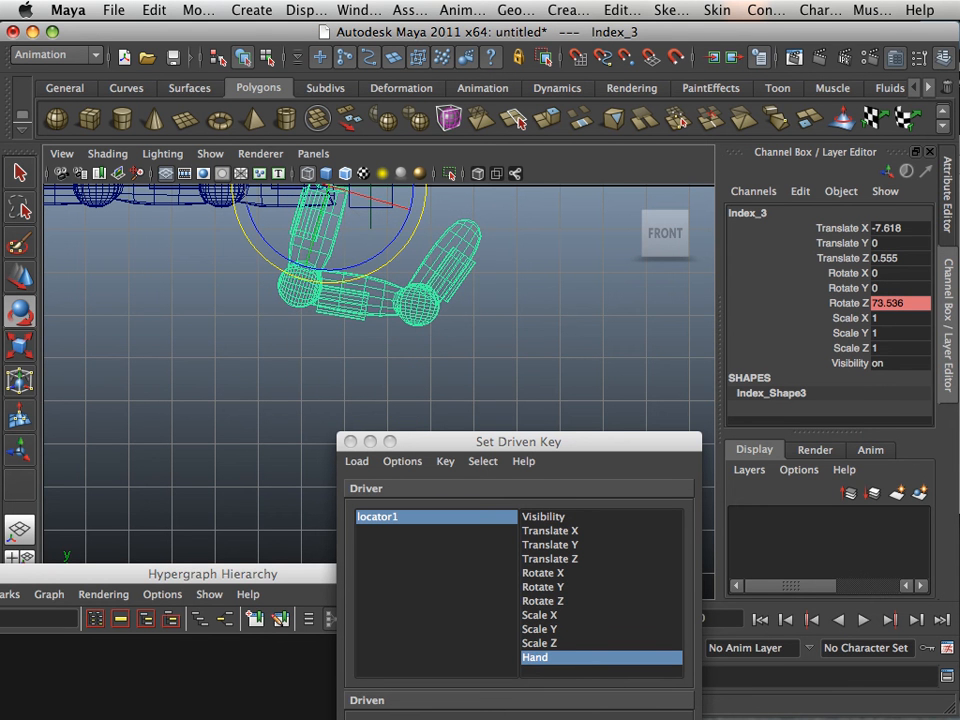
pyautogui.press('space')
pyautogui.press('space')
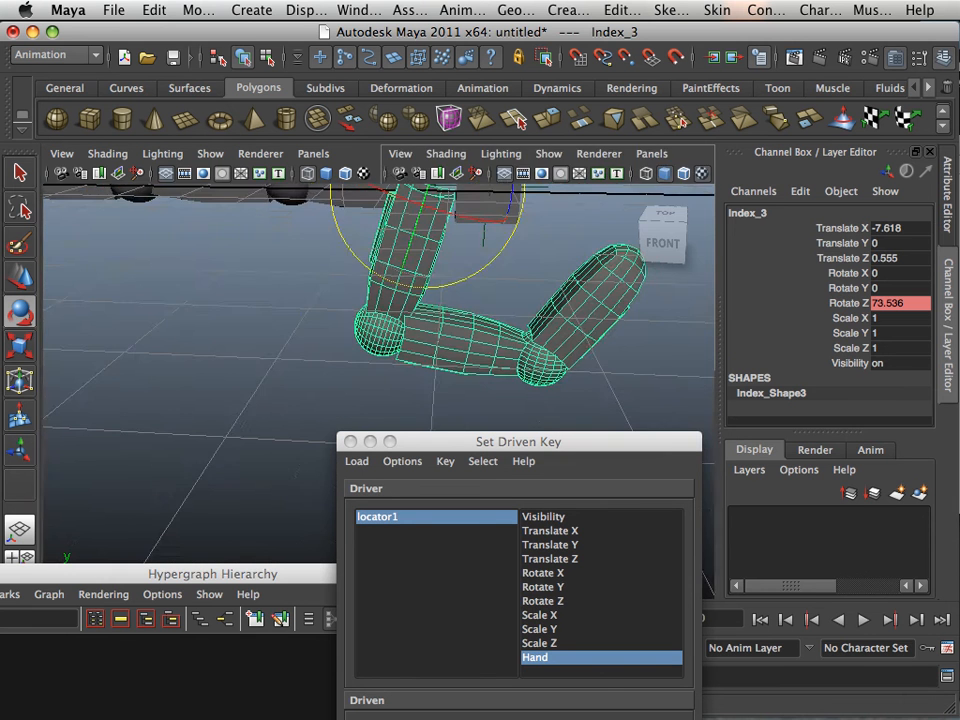
# Key the driven relationship between the locator's Hand attribute and Rotate Z of Index_3, Index_2 and Index_1 in the curled pose
pyautogui.scroll(-5, 378, 330)
pyautogui.keyDown('alt'); pyautogui.moveTo(378, 310); pyautogui.dragTo(360, 356); pyautogui.keyUp('alt')
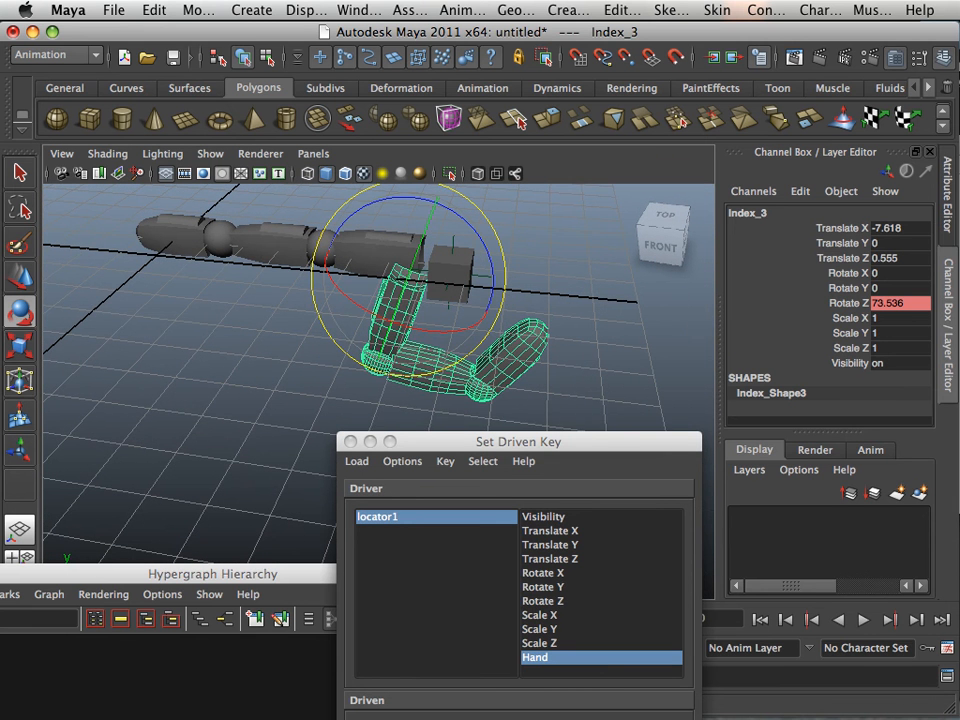
pyautogui.moveTo(430, 441); pyautogui.dragTo(178, 149)
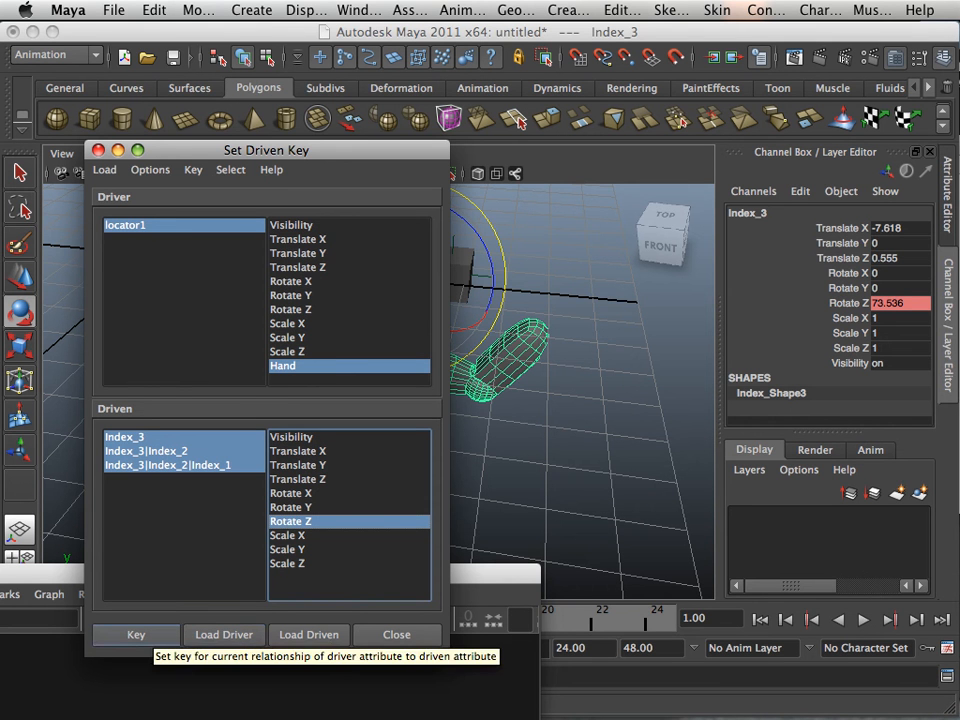
pyautogui.click(136, 634)
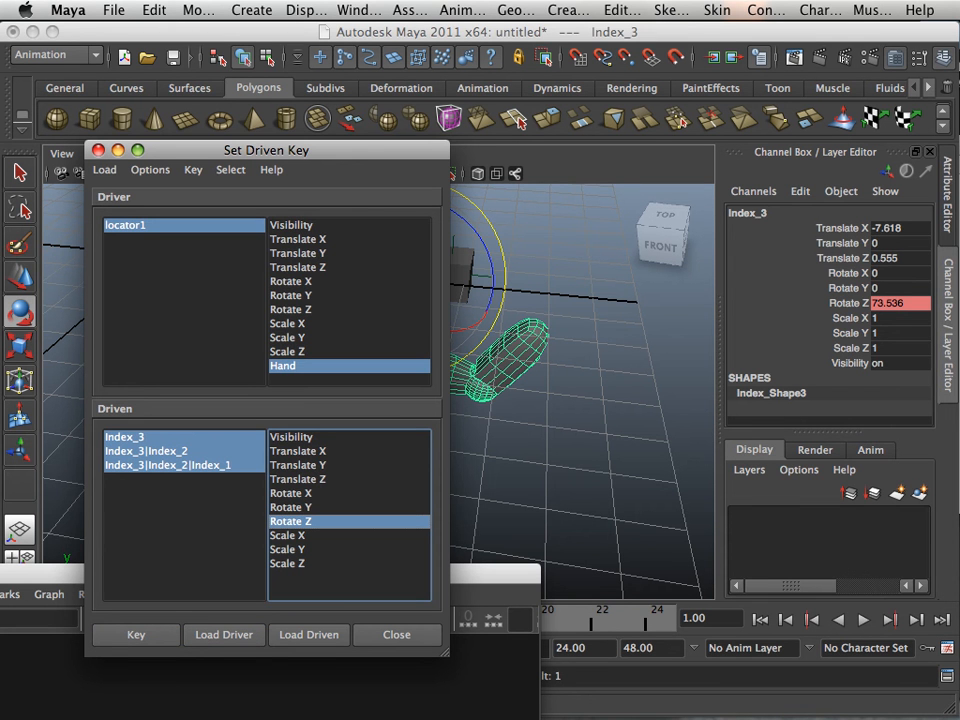
pyautogui.click(300, 338)
pyautogui.click(300, 366)
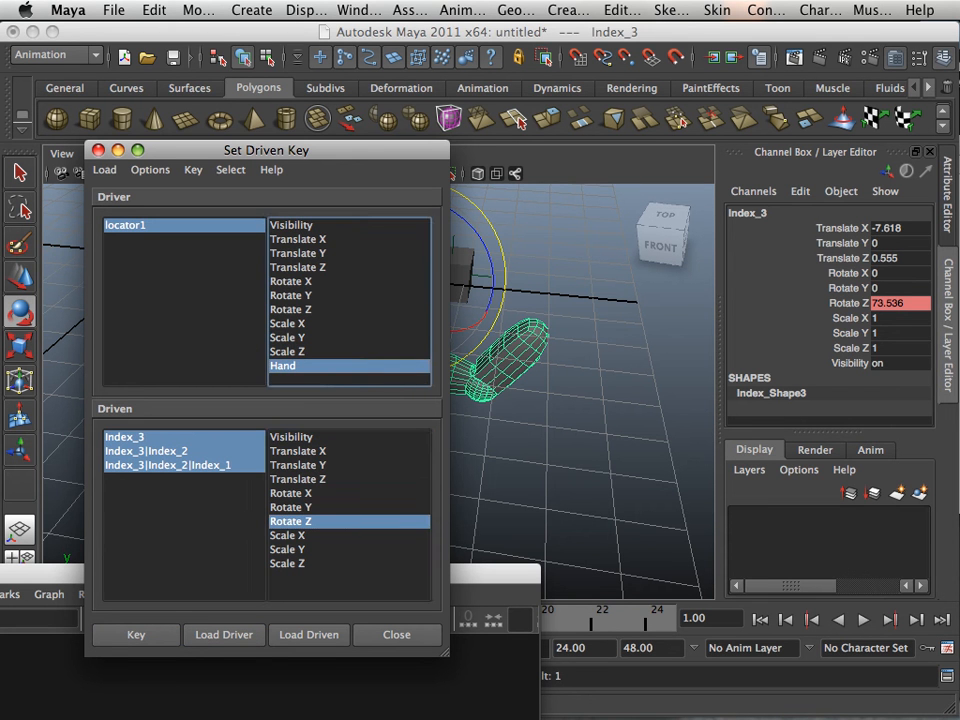
# Select the locator and scrub its Hand attribute down to 1, testing how the index finger uncurls
pyautogui.moveTo(280, 150); pyautogui.dragTo(231, 414)
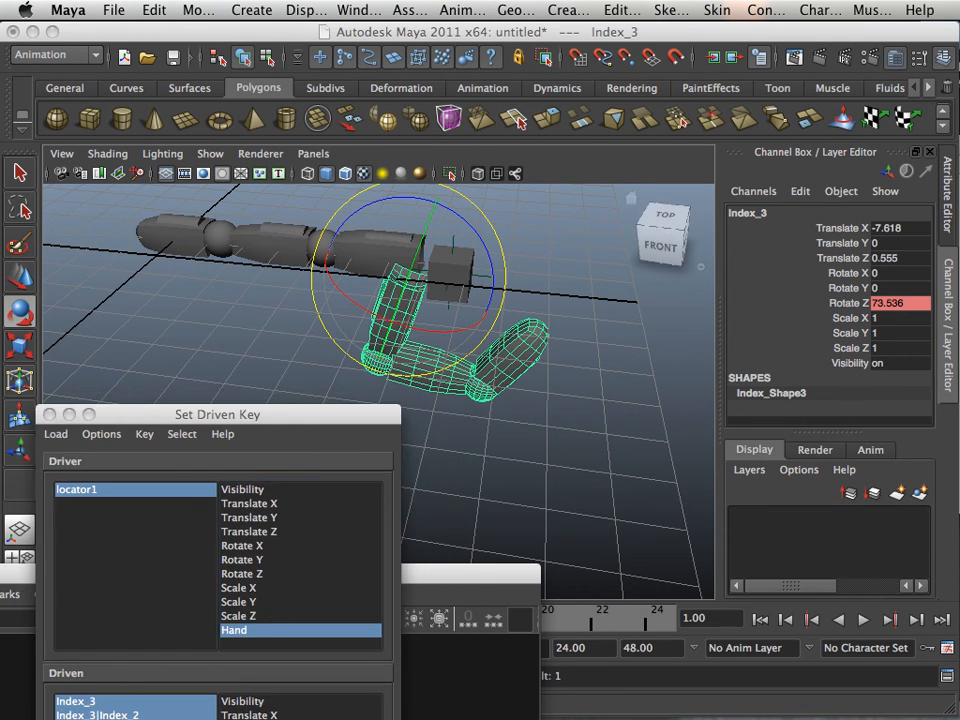
pyautogui.click(600, 275)
pyautogui.click(481, 275)
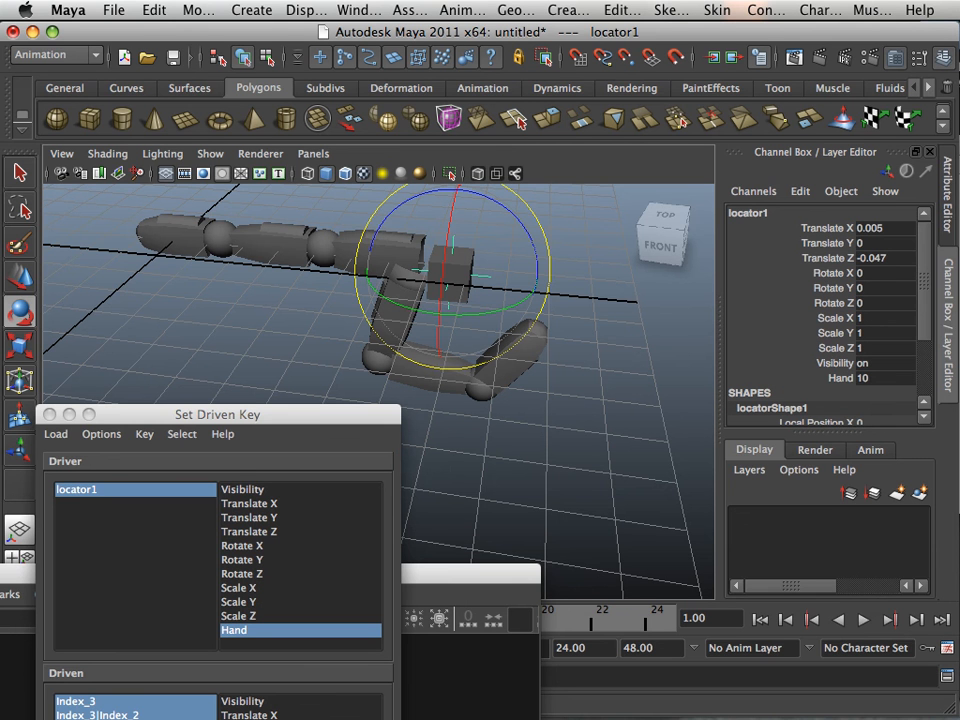
pyautogui.click(840, 378)
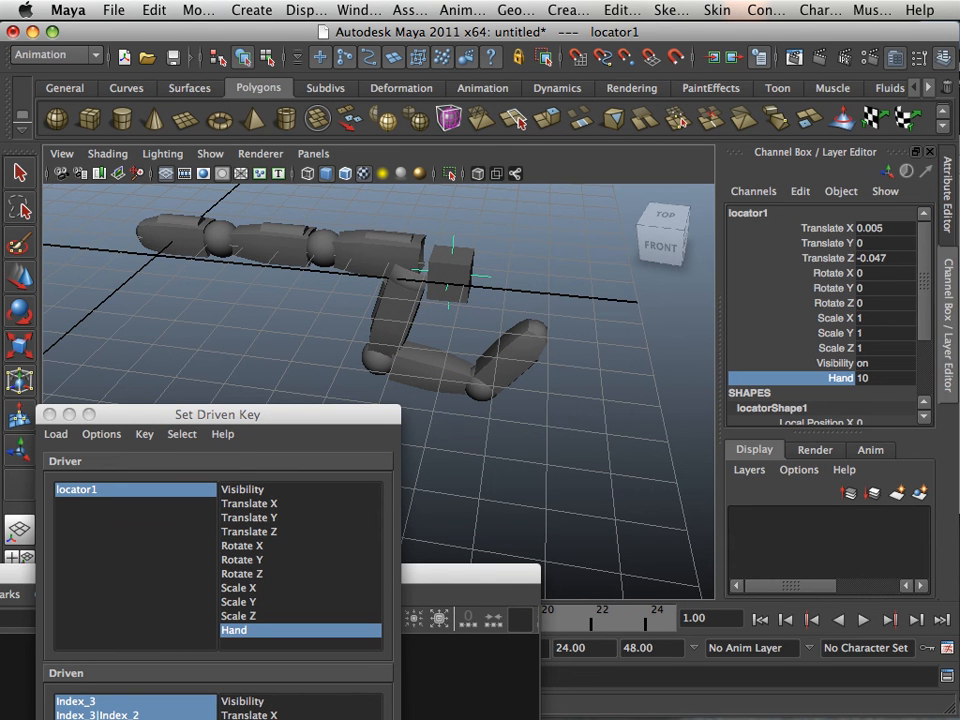
pyautogui.moveTo(560, 400); pyautogui.dragTo(475, 400, button='middle')
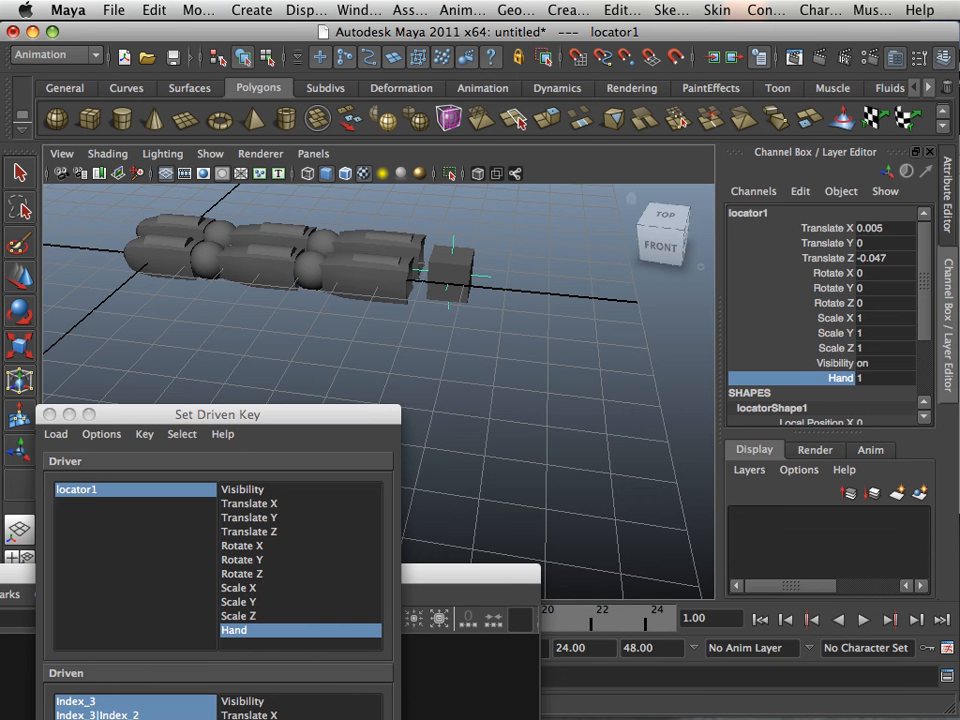
pyautogui.moveTo(475, 400)
pyautogui.mouseDown(button='middle')
pyautogui.moveTo(560, 400)
pyautogui.moveTo(475, 400)
pyautogui.mouseUp(button='middle')
# Rename the locator's Hand attribute to Index and close the attribute editing dialog
pyautogui.click(800, 191)
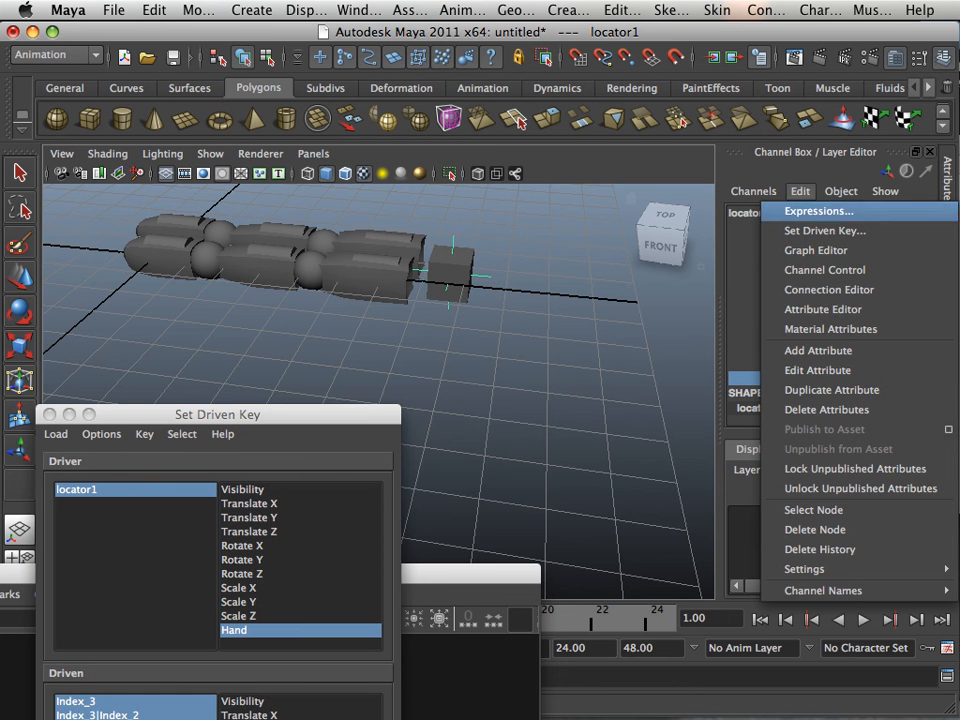
pyautogui.click(817, 370)
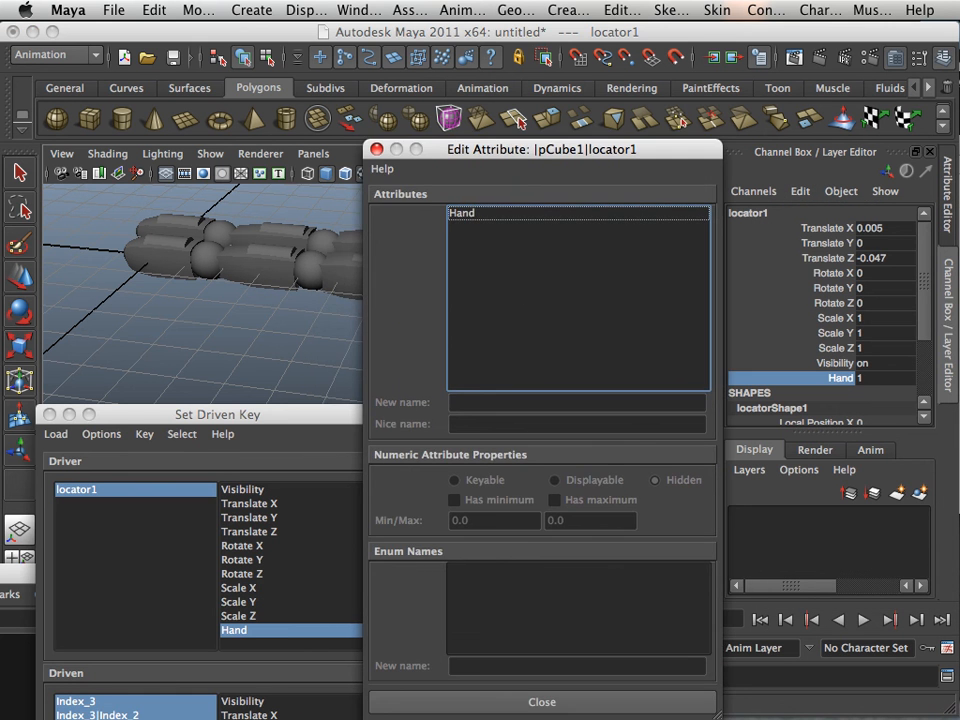
pyautogui.click(463, 213)
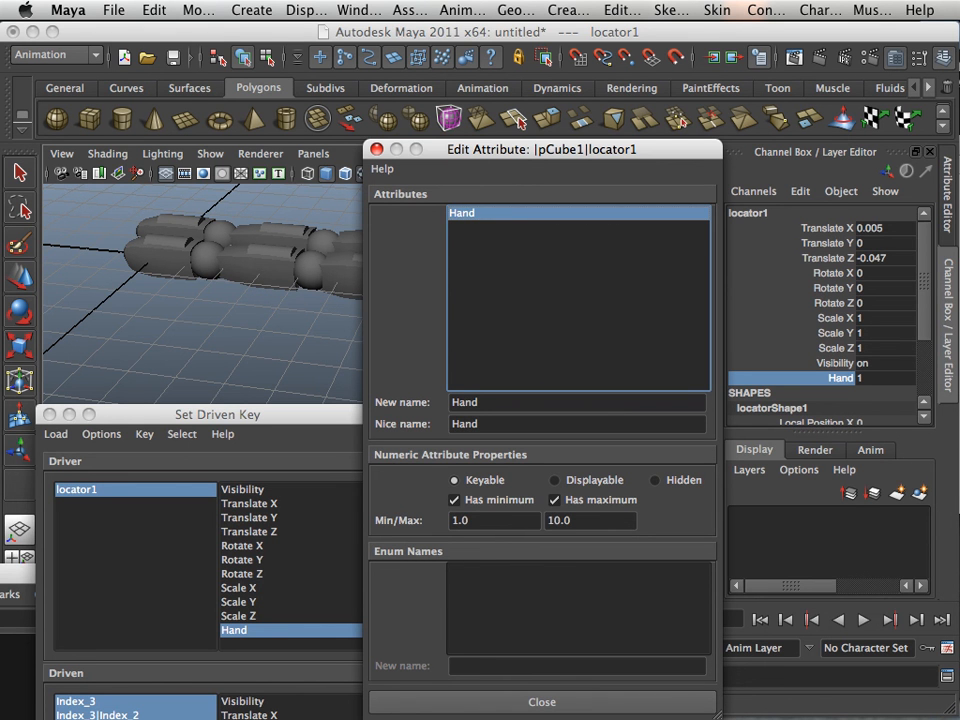
pyautogui.doubleClick(470, 402)
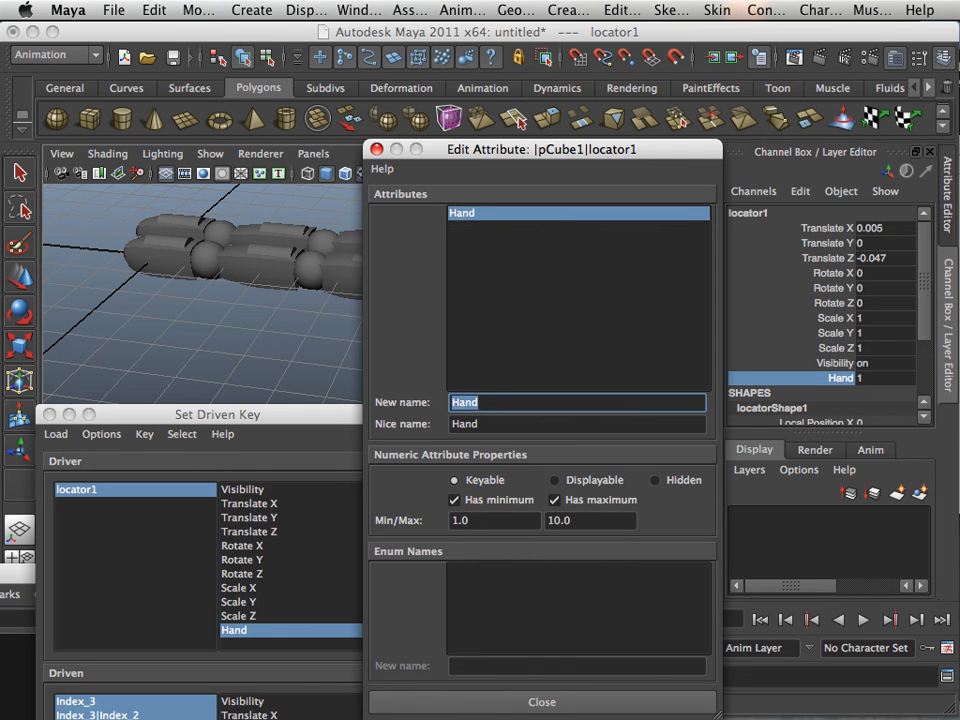
pyautogui.write('Index')
pyautogui.press('Return')
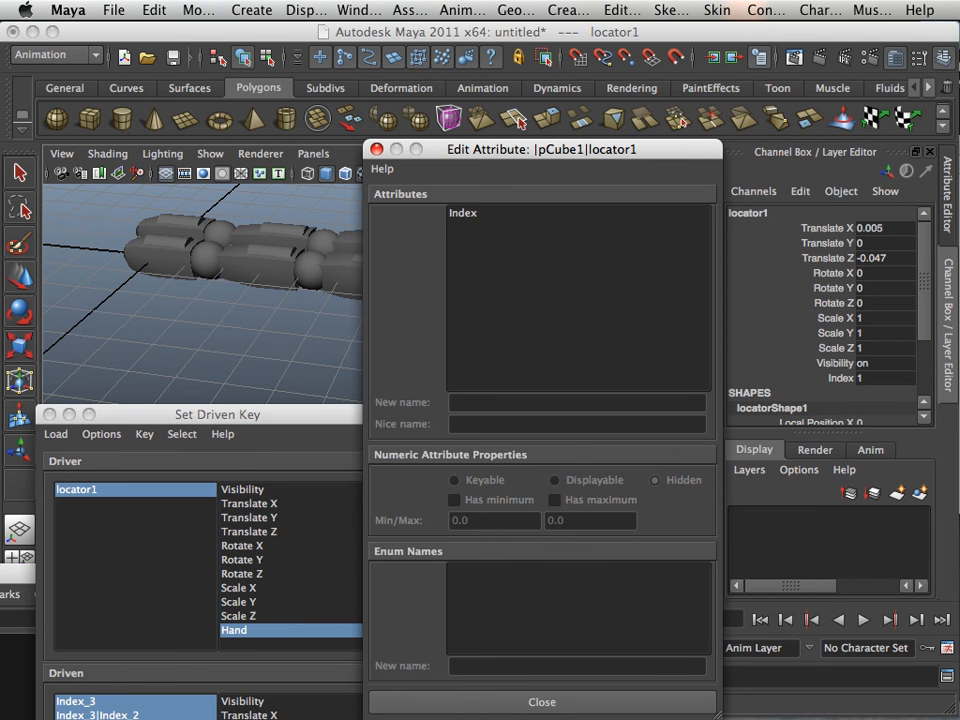
pyautogui.moveTo(543, 149); pyautogui.dragTo(628, 143)
pyautogui.click(462, 143)
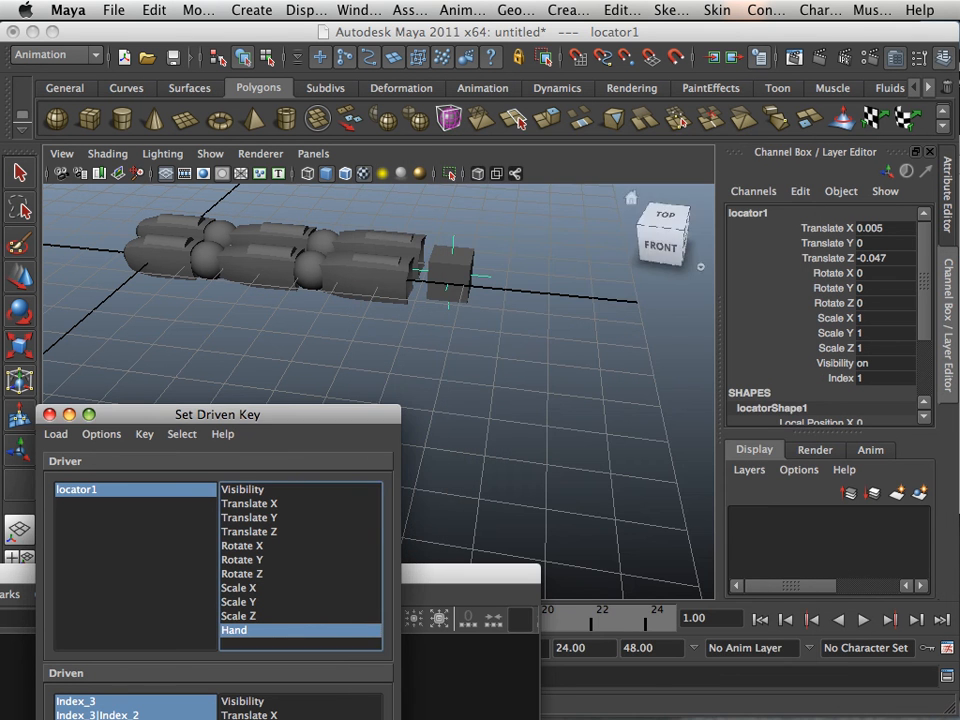
# Check that the renamed Index attribute on the locator still drives the finger, and review the Set Driven Key setup
pyautogui.moveTo(560, 340)
pyautogui.mouseDown(button='middle')
pyautogui.moveTo(650, 340)
pyautogui.moveTo(555, 340)
pyautogui.mouseUp(button='middle')
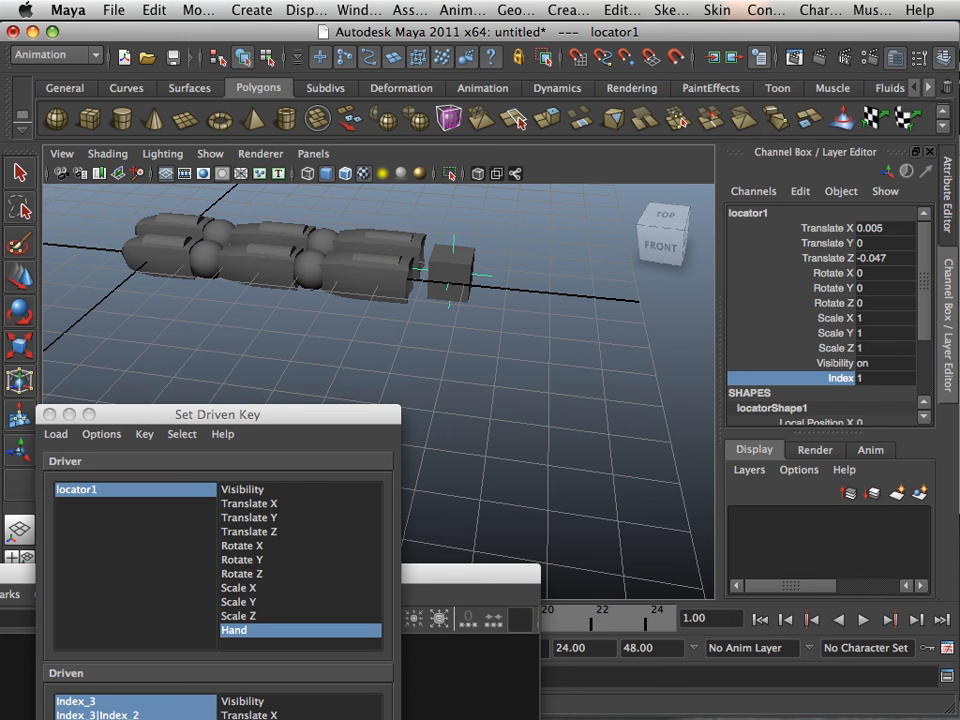
pyautogui.moveTo(250, 414); pyautogui.dragTo(326, 322)
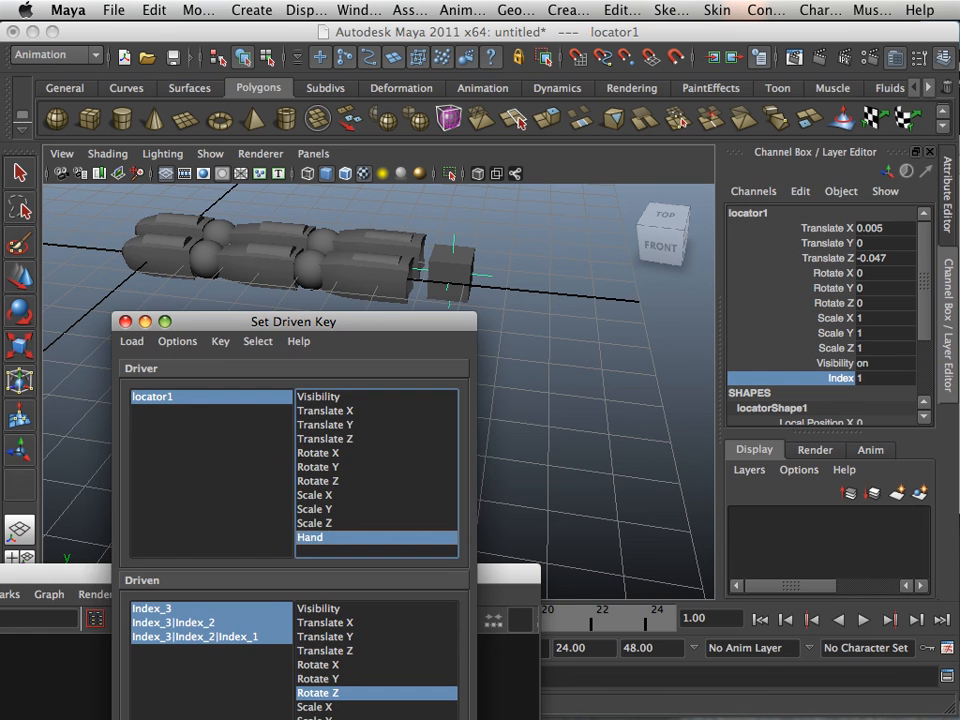
pyautogui.moveTo(326, 322); pyautogui.dragTo(279, 414)
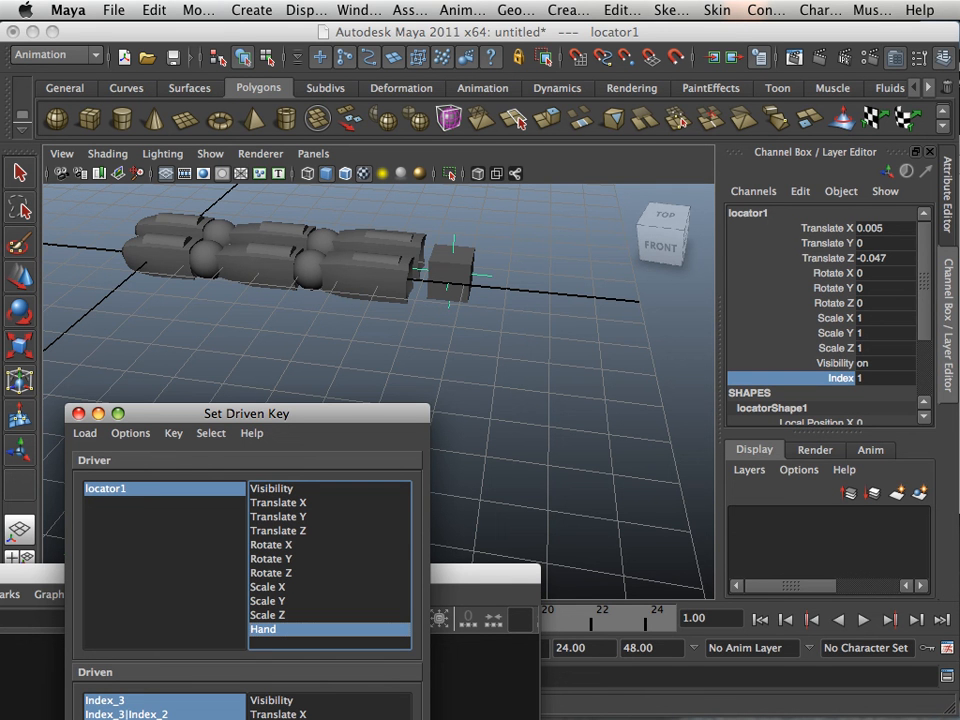
pyautogui.keyDown('alt'); pyautogui.moveTo(500, 330); pyautogui.dragTo(575, 342); pyautogui.keyUp('alt')
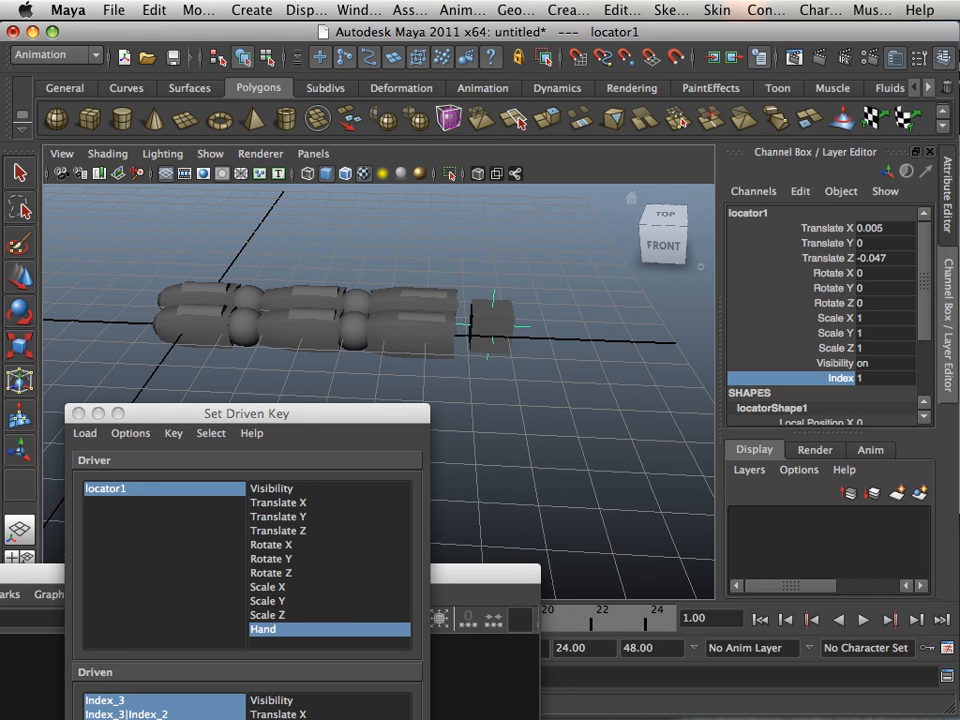
pyautogui.keyDown('alt'); pyautogui.moveTo(450, 340); pyautogui.dragTo(437, 370, button='middle'); pyautogui.keyUp('alt')
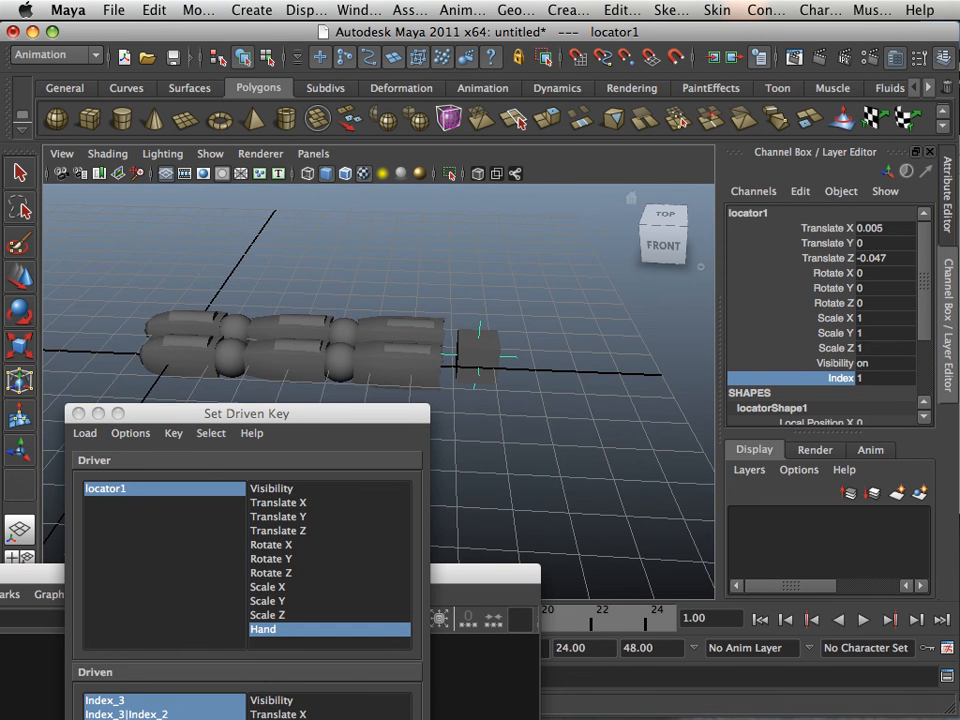
pyautogui.keyDown('alt'); pyautogui.moveTo(437, 370); pyautogui.dragTo(460, 368); pyautogui.keyUp('alt')
pyautogui.keyDown('alt'); pyautogui.moveTo(460, 368); pyautogui.dragTo(491, 385, button='middle'); pyautogui.keyUp('alt')
pyautogui.keyDown('alt'); pyautogui.moveTo(491, 385); pyautogui.dragTo(540, 388, button='right'); pyautogui.keyUp('alt')
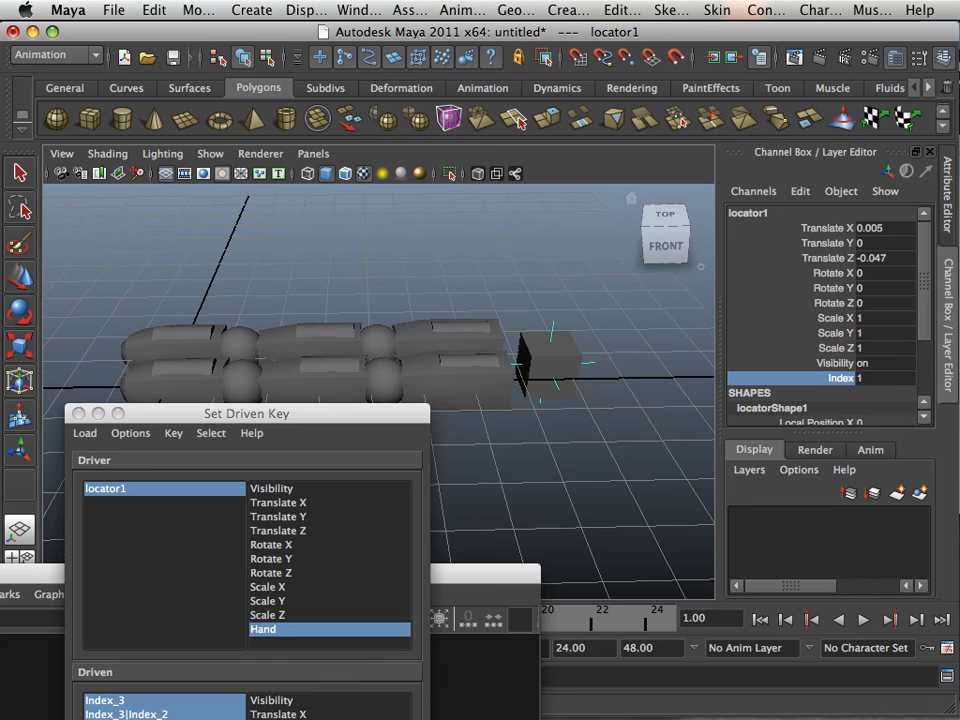
pyautogui.keyDown('alt'); pyautogui.moveTo(540, 388); pyautogui.dragTo(558, 418, button='middle'); pyautogui.keyUp('alt')
pyautogui.keyDown('alt'); pyautogui.moveTo(558, 418); pyautogui.dragTo(546, 417, button='right'); pyautogui.keyUp('alt')
pyautogui.keyDown('alt'); pyautogui.moveTo(546, 417); pyautogui.dragTo(546, 399); pyautogui.keyUp('alt')
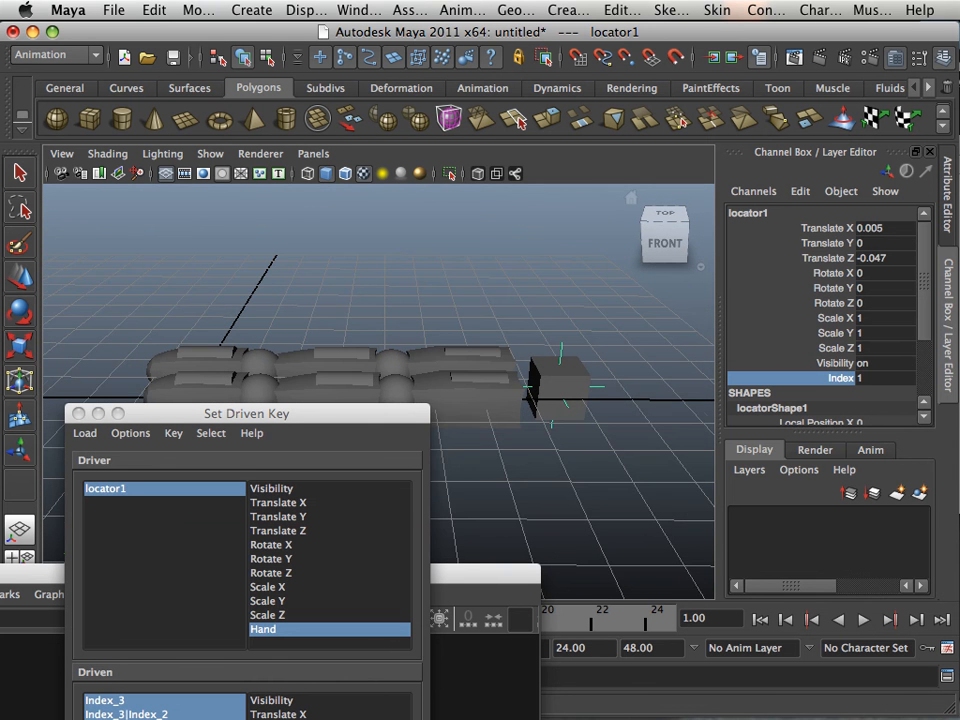
pyautogui.keyDown('alt'); pyautogui.moveTo(546, 399); pyautogui.dragTo(564, 399, button='right'); pyautogui.keyUp('alt')
pyautogui.keyDown('alt'); pyautogui.moveTo(564, 399); pyautogui.dragTo(556, 405, button='middle'); pyautogui.keyUp('alt')
pyautogui.keyDown('alt'); pyautogui.moveTo(556, 405); pyautogui.dragTo(562, 406, button='right'); pyautogui.keyUp('alt')
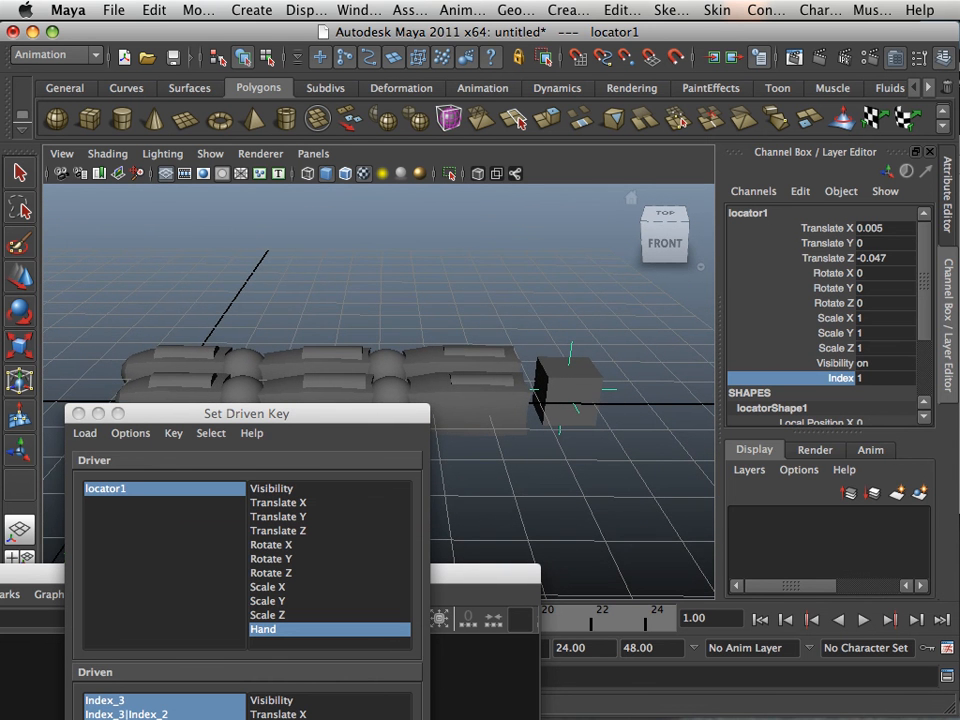
# Test the locator's Index attribute again, leaving it at 1, and select the cube at the base of the fingers
pyautogui.click(765, 330)
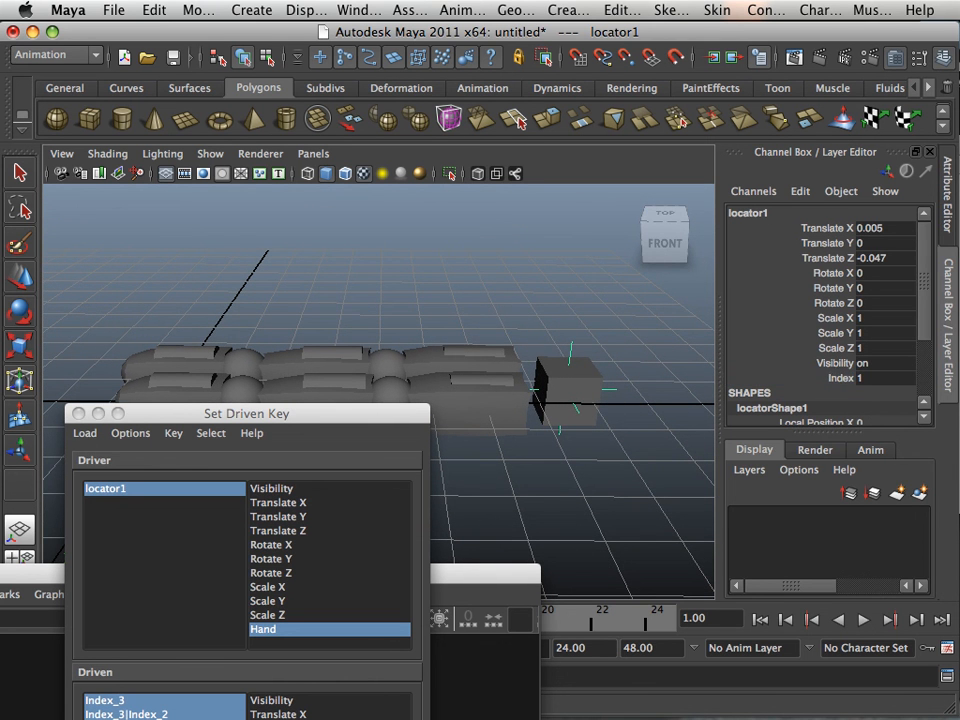
pyautogui.click(840, 378)
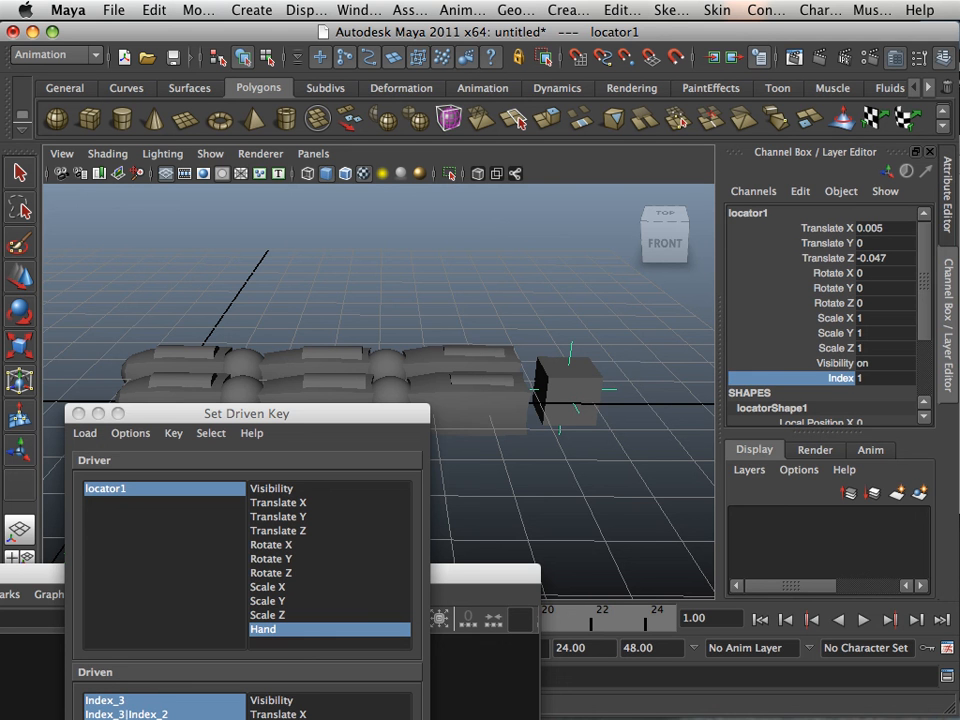
pyautogui.moveTo(400, 300)
pyautogui.mouseDown(button='middle')
pyautogui.moveTo(490, 300)
pyautogui.moveTo(400, 300)
pyautogui.mouseUp(button='middle')
pyautogui.click(578, 390)
pyautogui.keyDown('alt'); pyautogui.moveTo(578, 390); pyautogui.dragTo(616, 400, button='middle'); pyautogui.keyUp('alt')
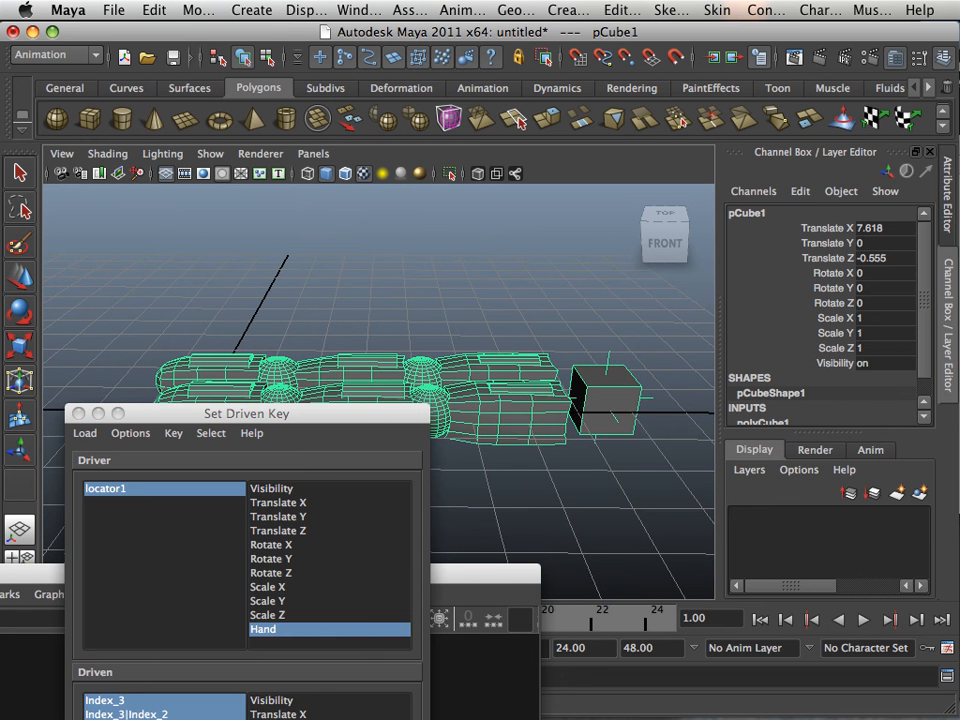